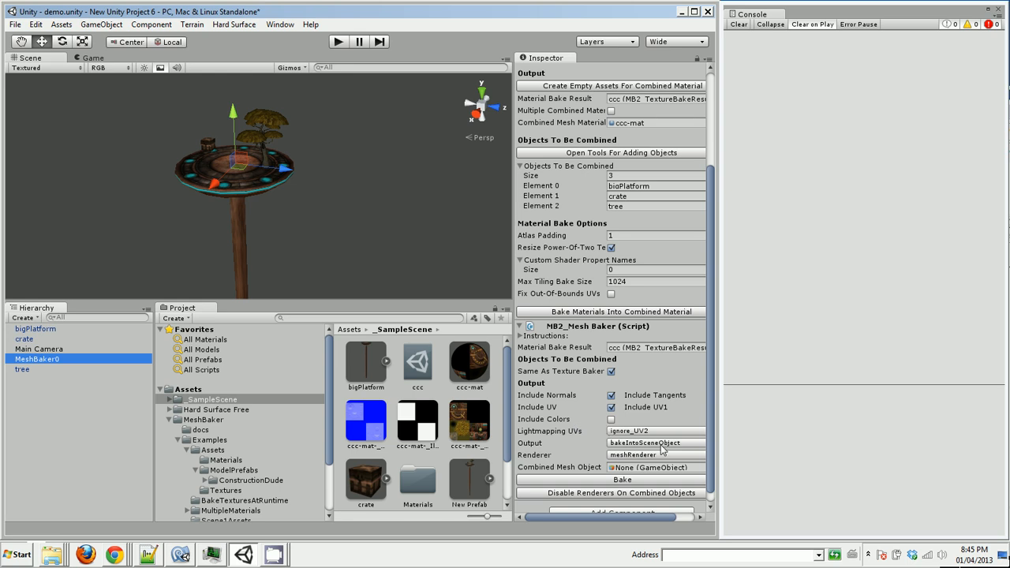
Set the Mesh Baker output of MeshBaker0 to bakeMeshAssetsInPlace
click(667, 445)
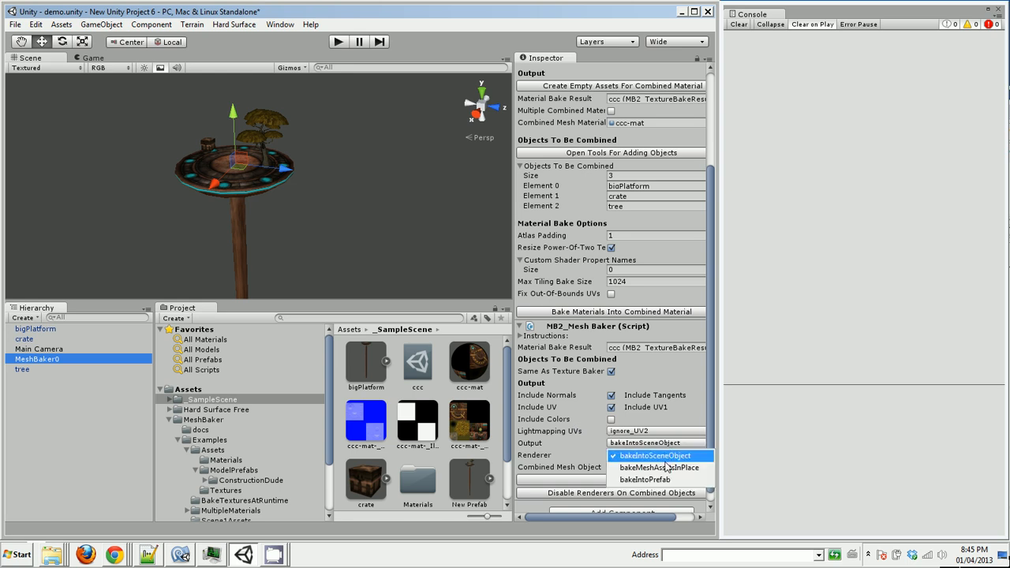
click(670, 468)
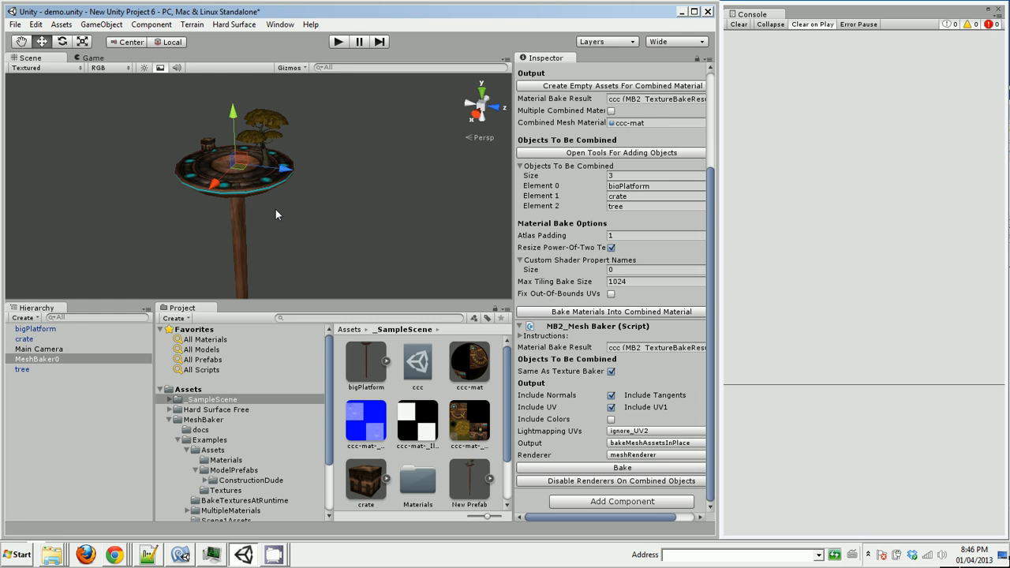
Examine the transforms, meshes and materials of the bigPlatform, crate and tree scene objects
click(49, 329)
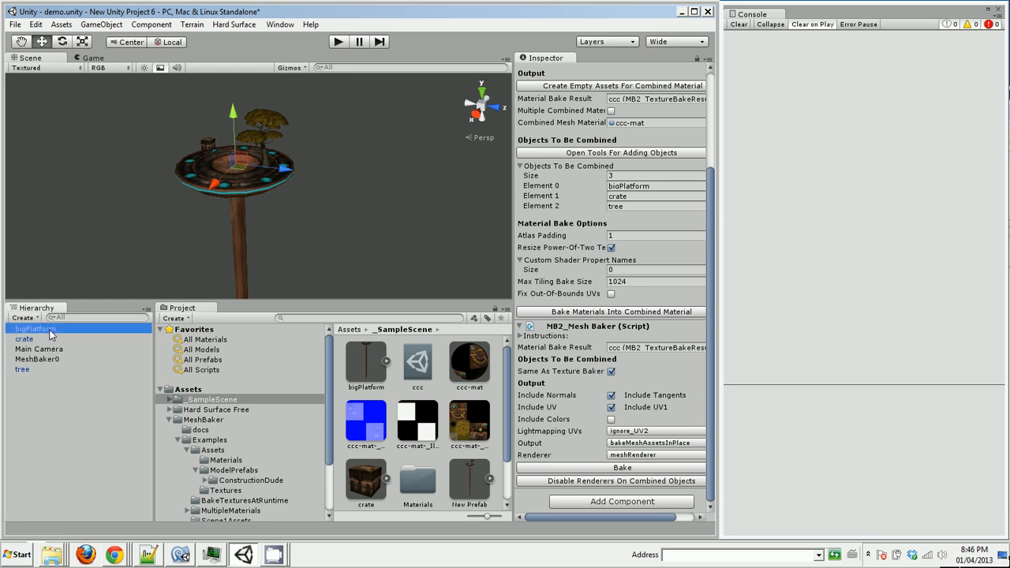
click(36, 339)
click(39, 371)
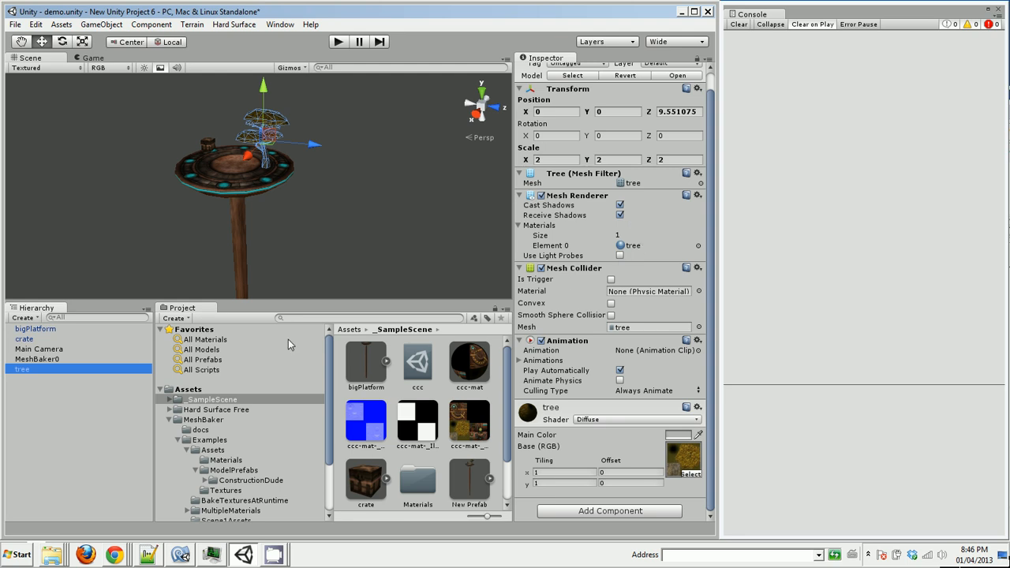
click(26, 340)
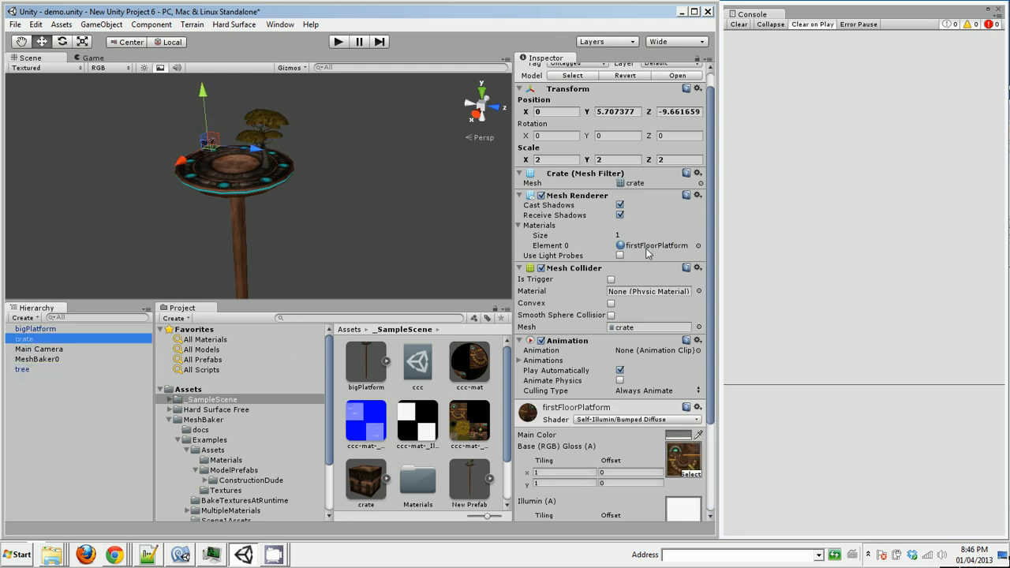
click(51, 330)
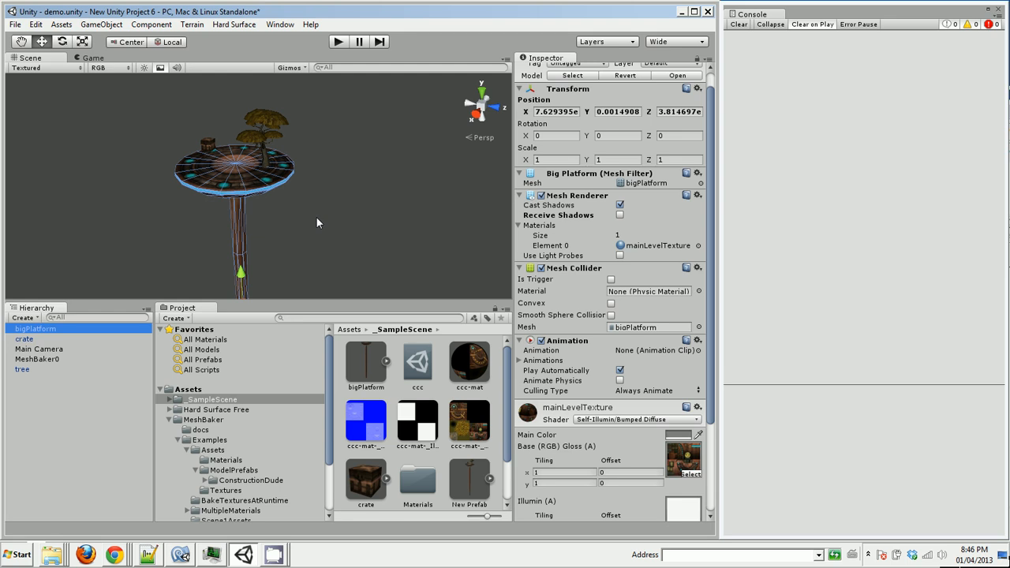
mouse_move(507, 353)
mouse_down()
mouse_move(510, 387)
mouse_move(509, 351)
mouse_up()
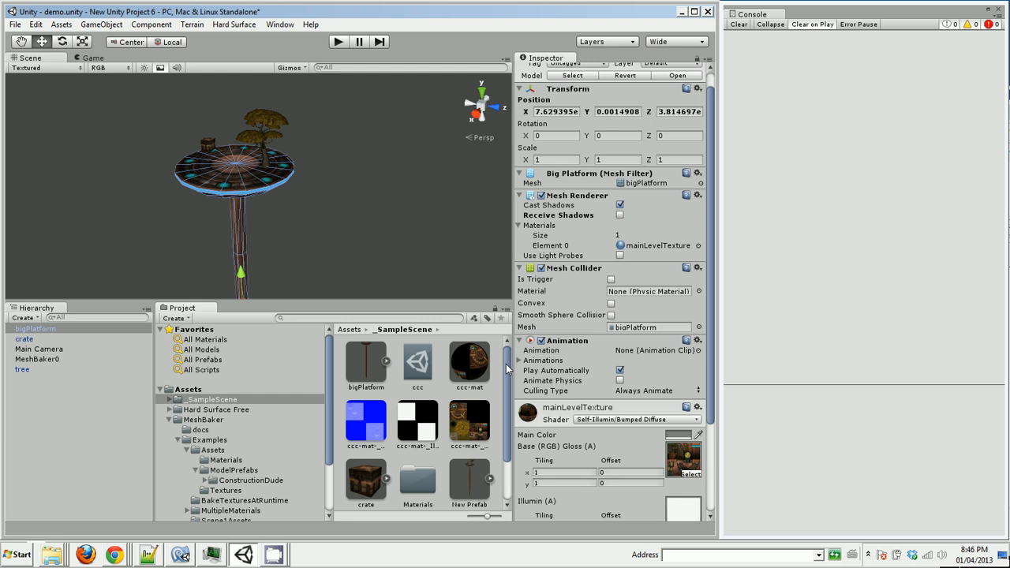
drag(506, 364, 486, 339)
click(41, 339)
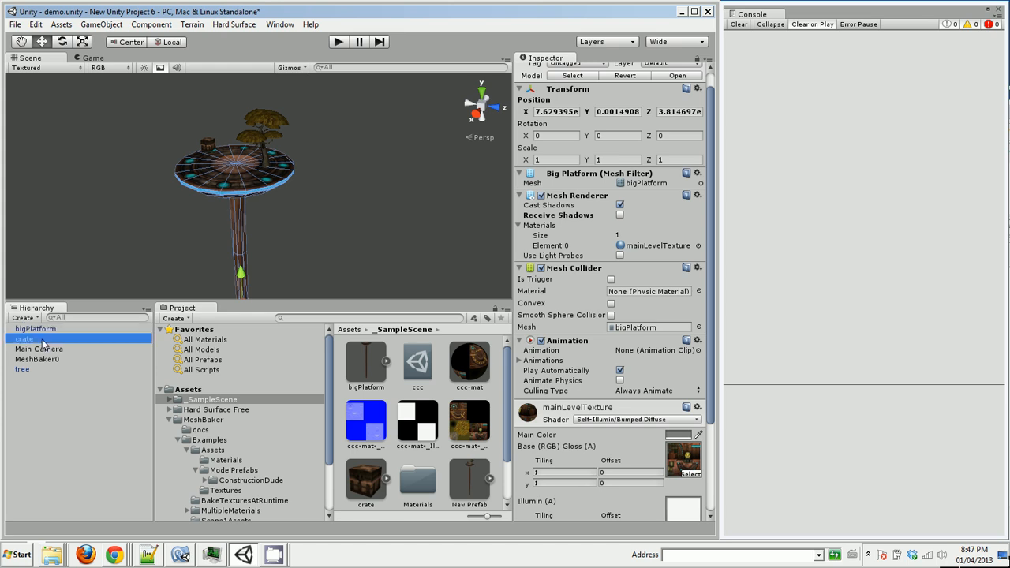
click(43, 368)
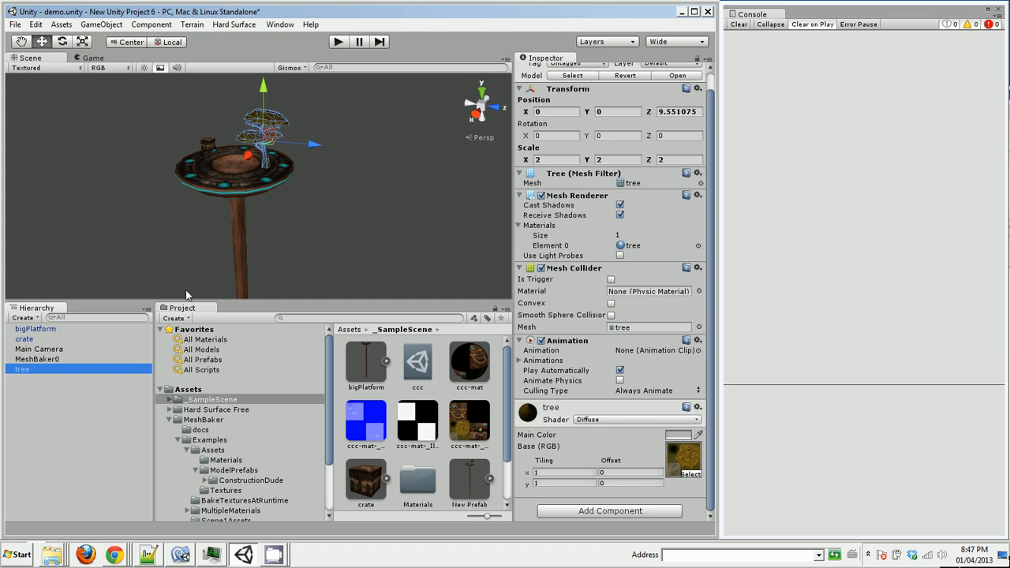
Reset the position of the bigPlatform object to the origin
click(36, 329)
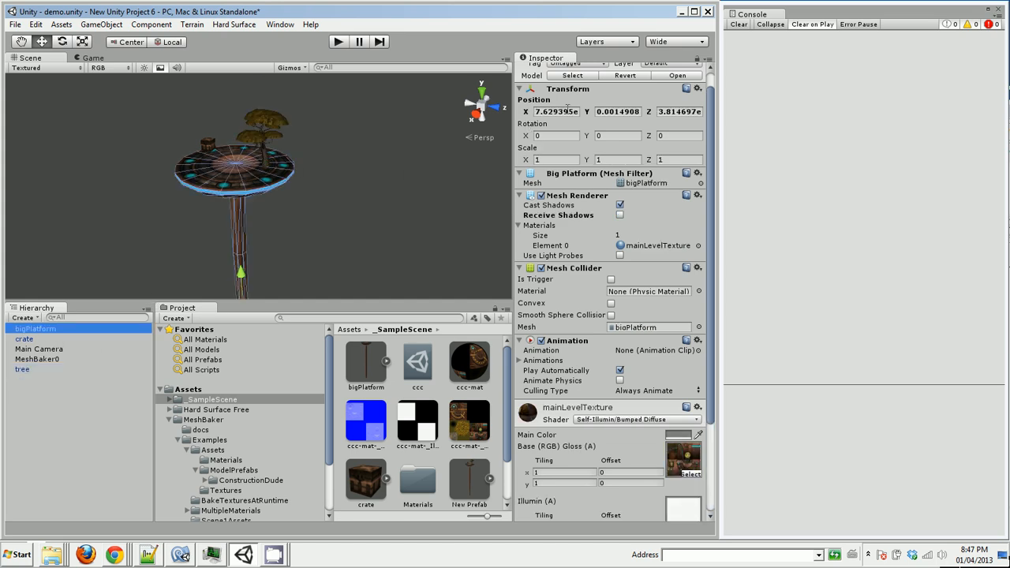
click(700, 91)
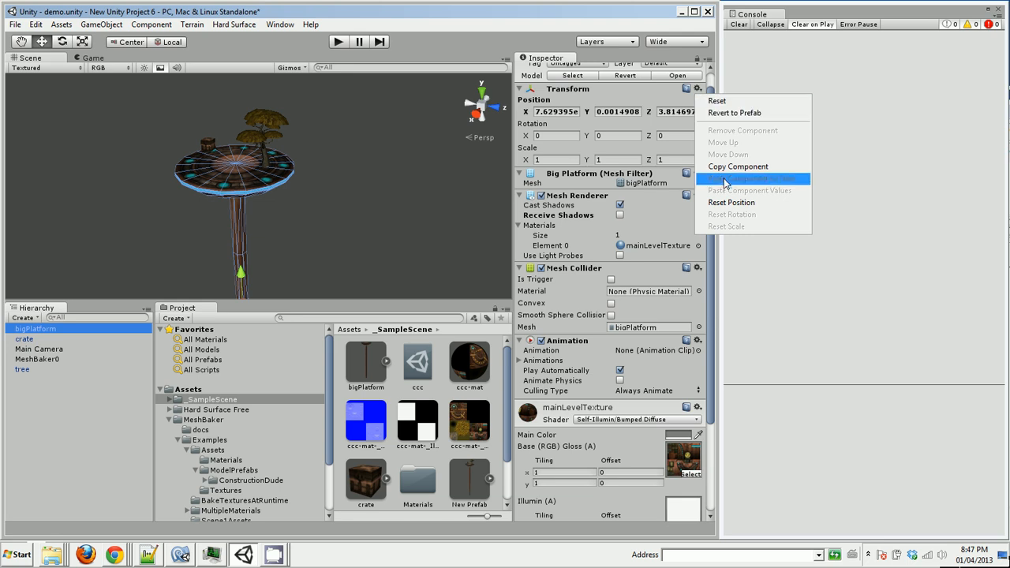
click(728, 202)
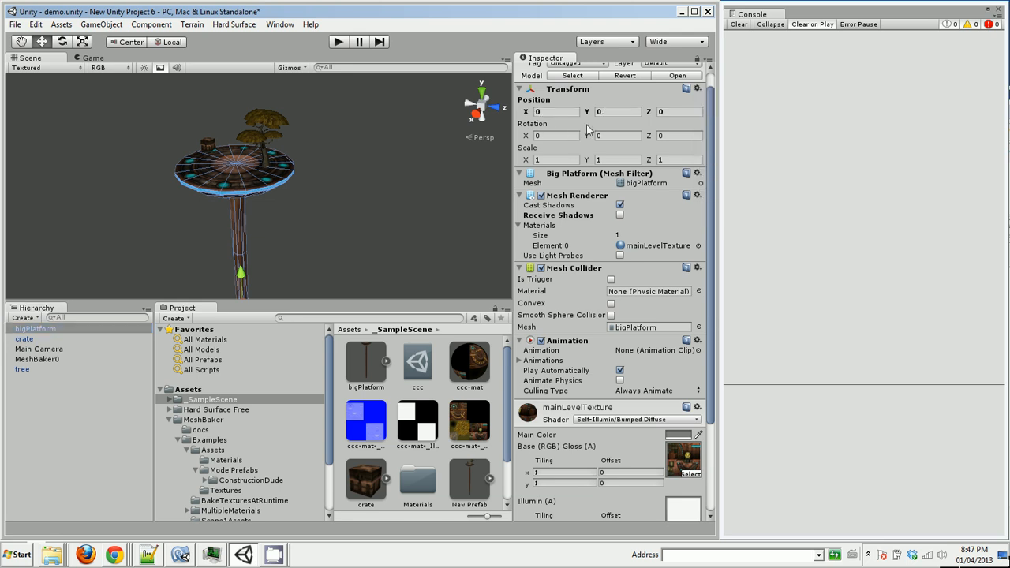
Reset the crate object's position to 0, 0, 0 and its scale to the default
click(26, 340)
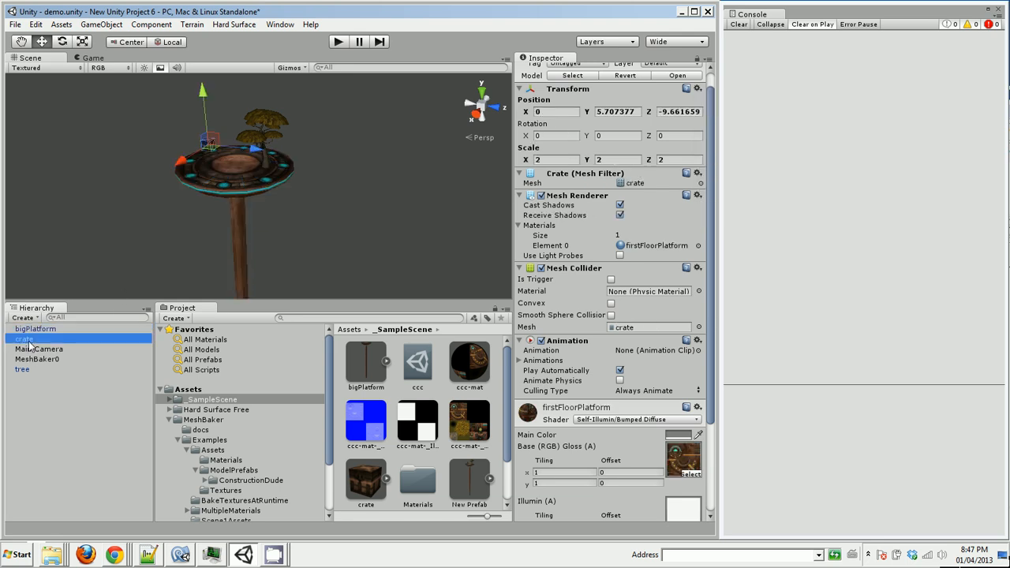
click(698, 89)
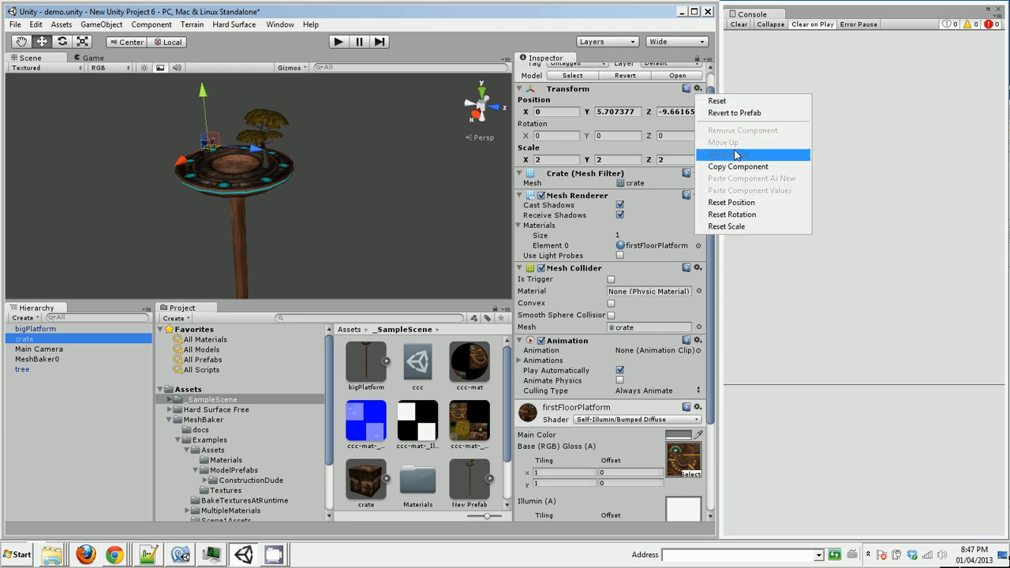
click(742, 204)
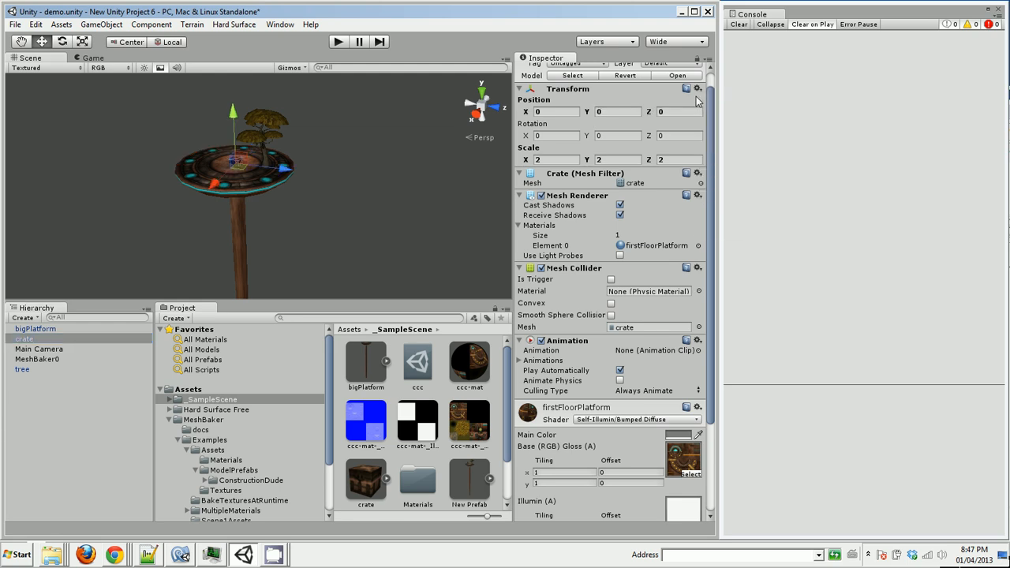
click(698, 88)
click(729, 228)
Reset the tree object's position to 0, 0, 0 and its scale to 1, 1, 1
click(22, 369)
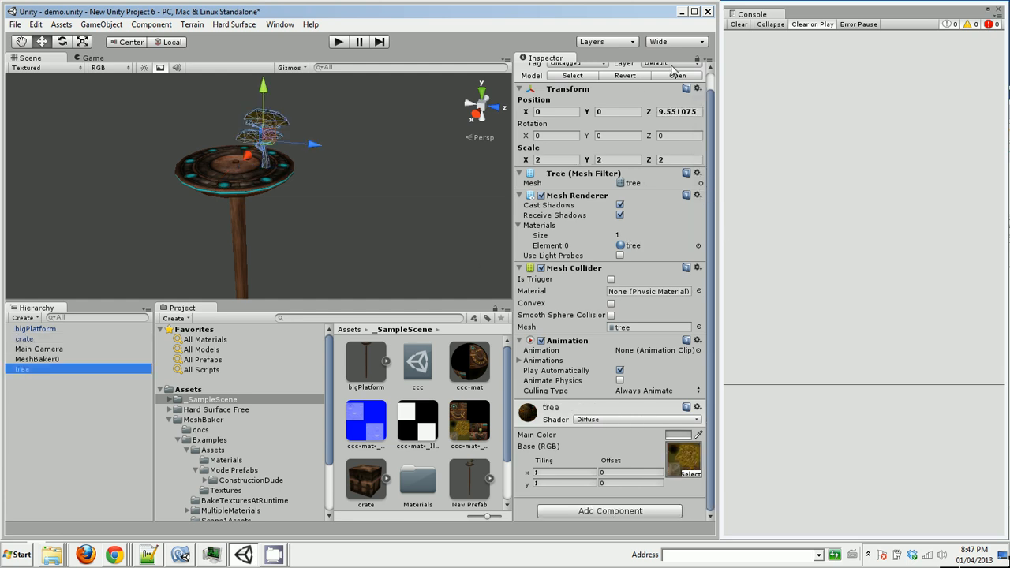
click(698, 90)
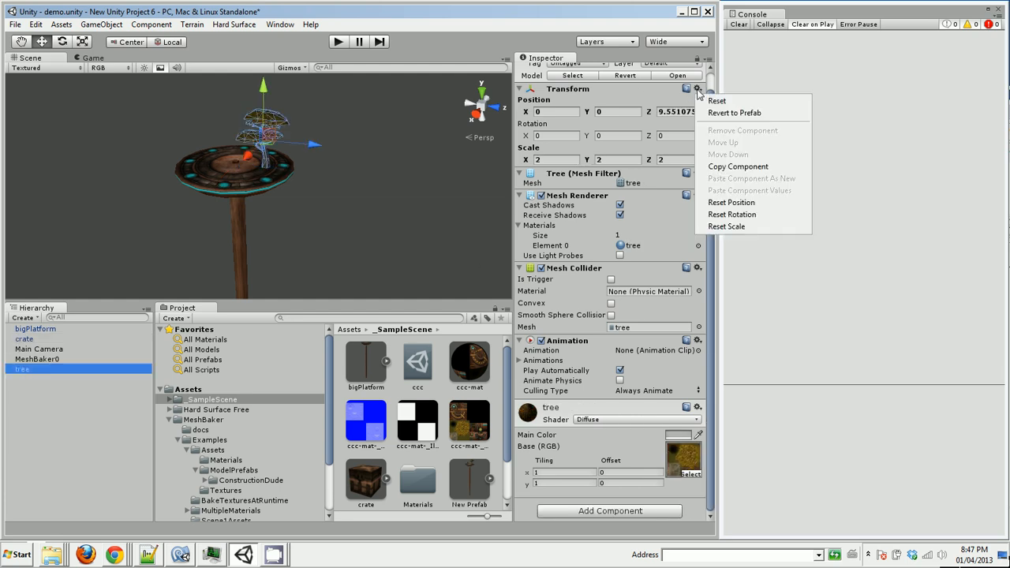
click(732, 202)
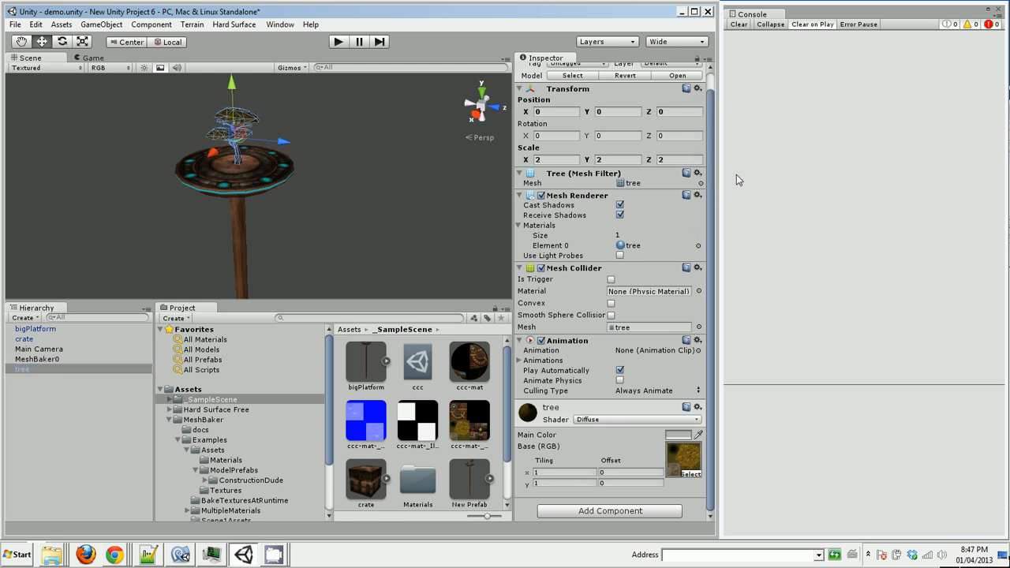
click(698, 90)
click(736, 226)
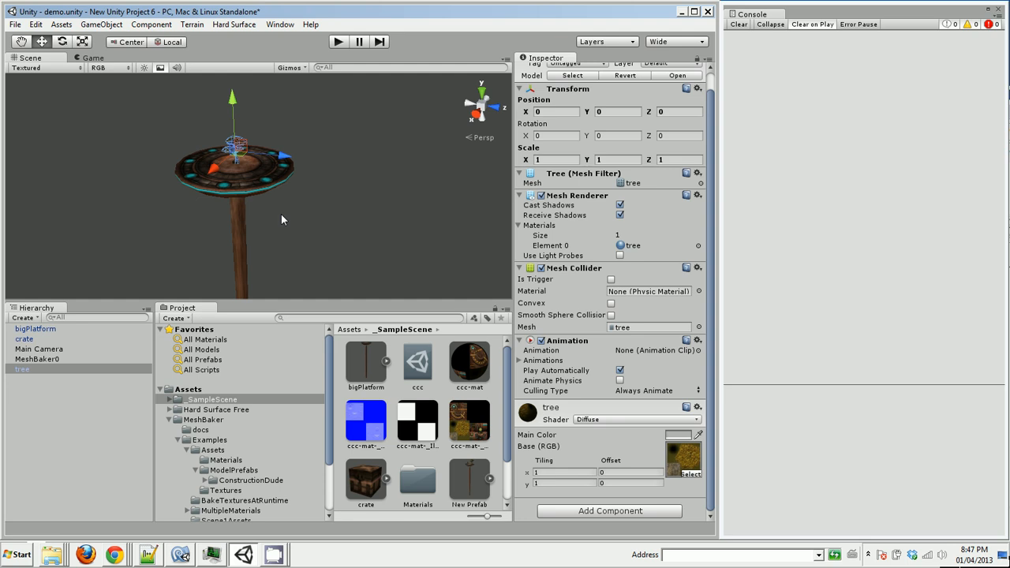
Bake the meshes of MeshBaker0's objects to be combined using the bakeMeshAssetsInPlace output
click(53, 360)
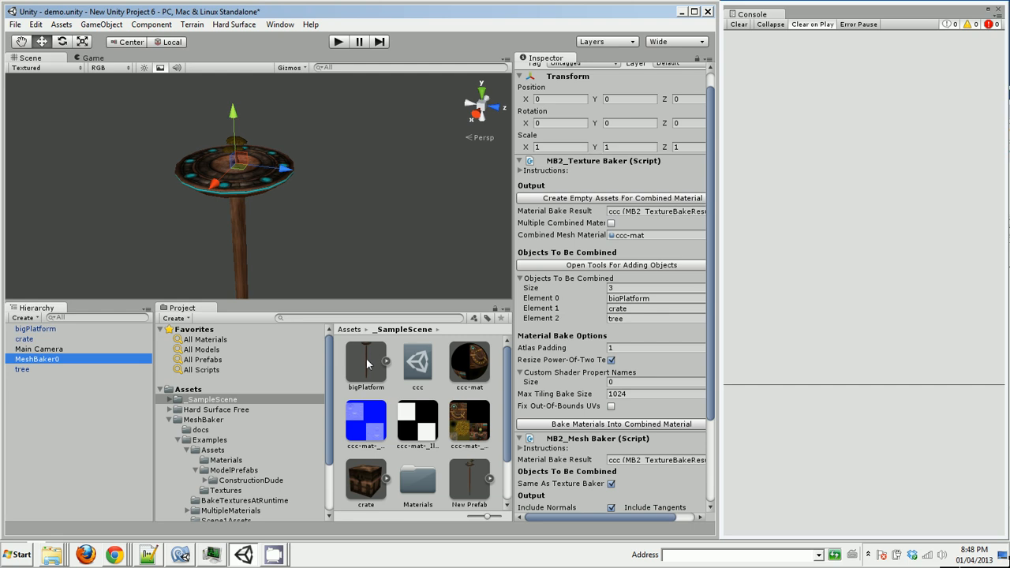
drag(365, 363, 647, 301)
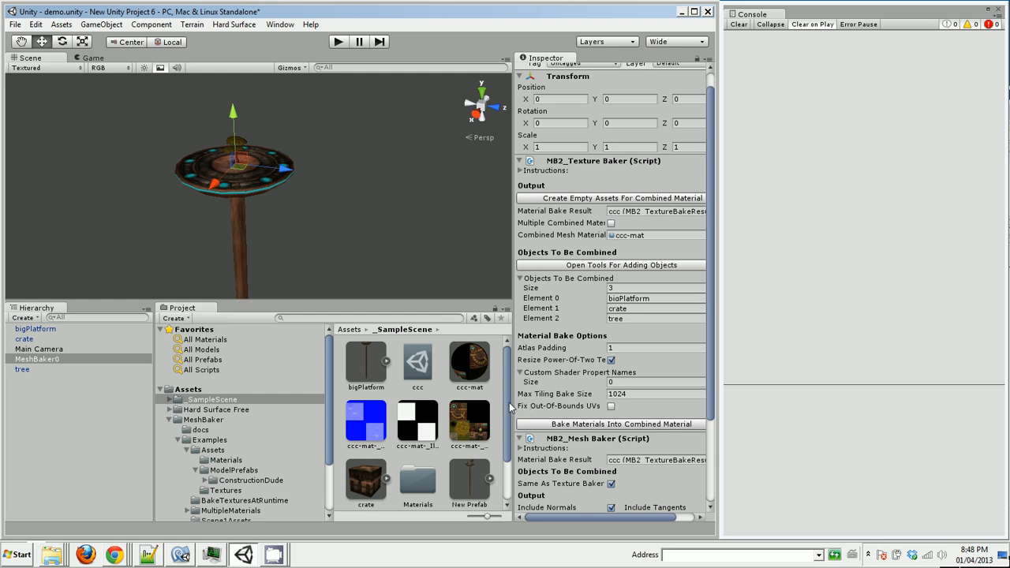
mouse_move(509, 403)
mouse_down()
mouse_move(510, 444)
mouse_move(510, 391)
mouse_up()
drag(711, 274, 709, 384)
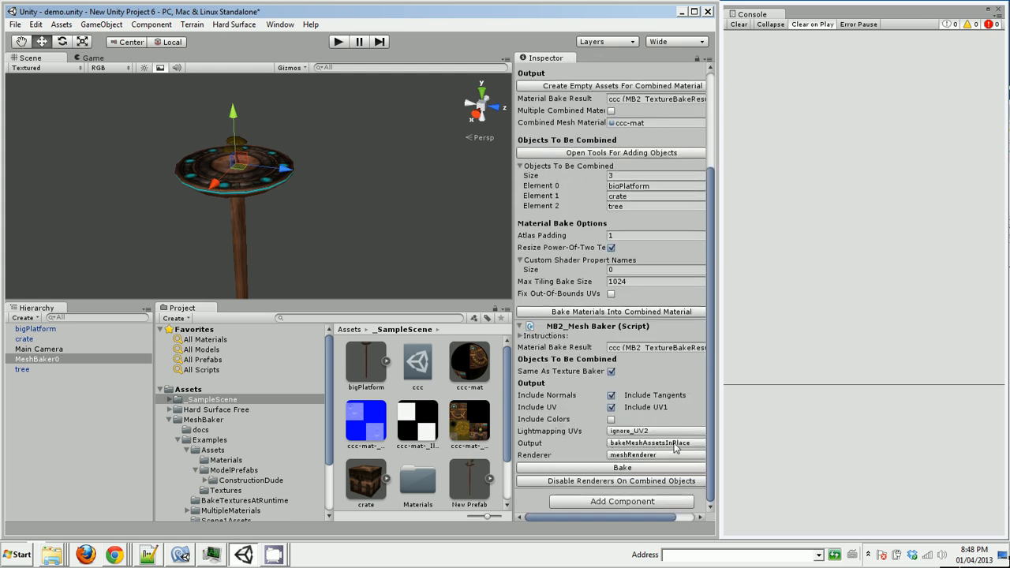
click(625, 470)
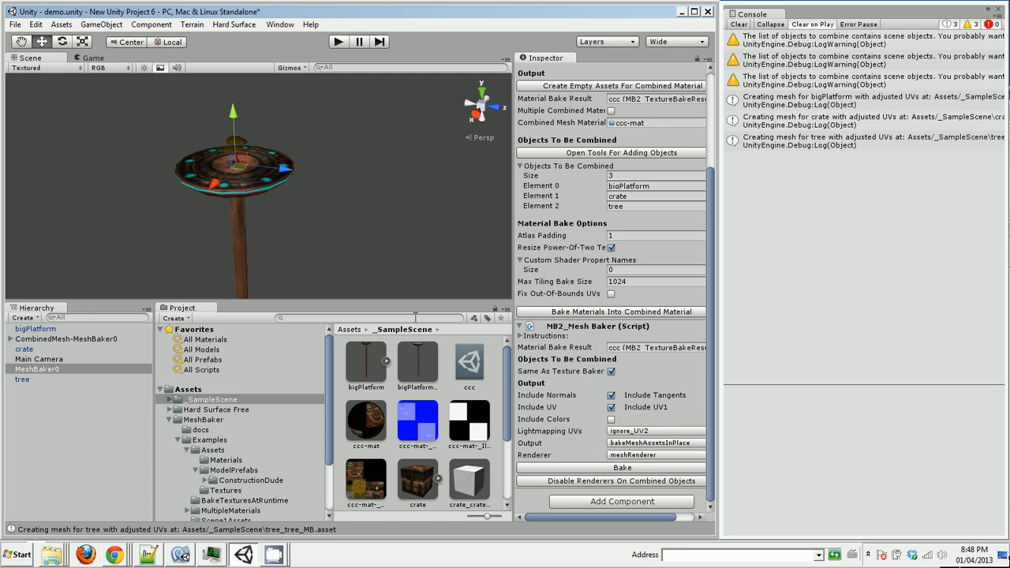
Inspect the baked bigPlatform, crate and tree mesh assets in the _SampleScene folder
click(420, 366)
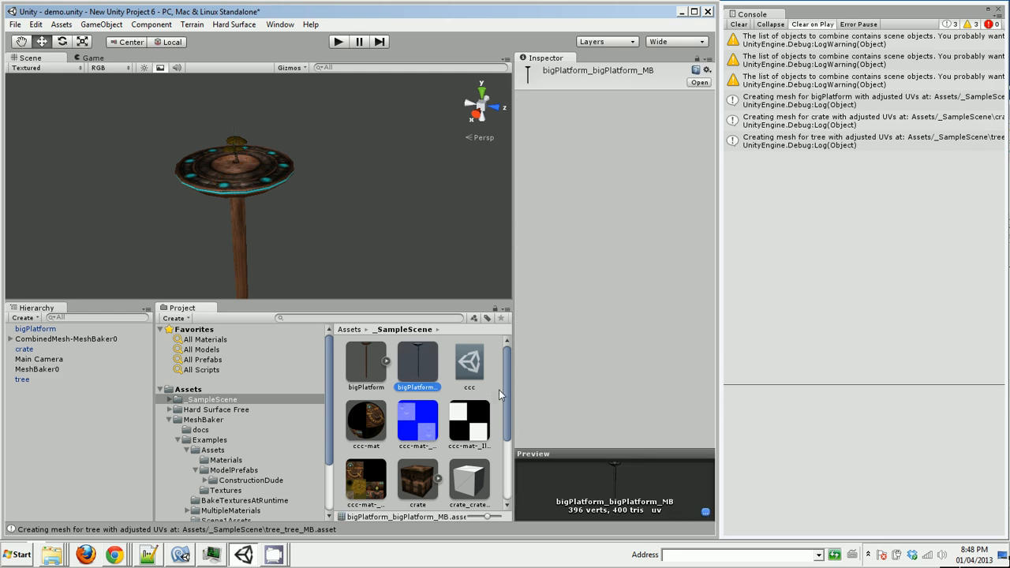
click(468, 480)
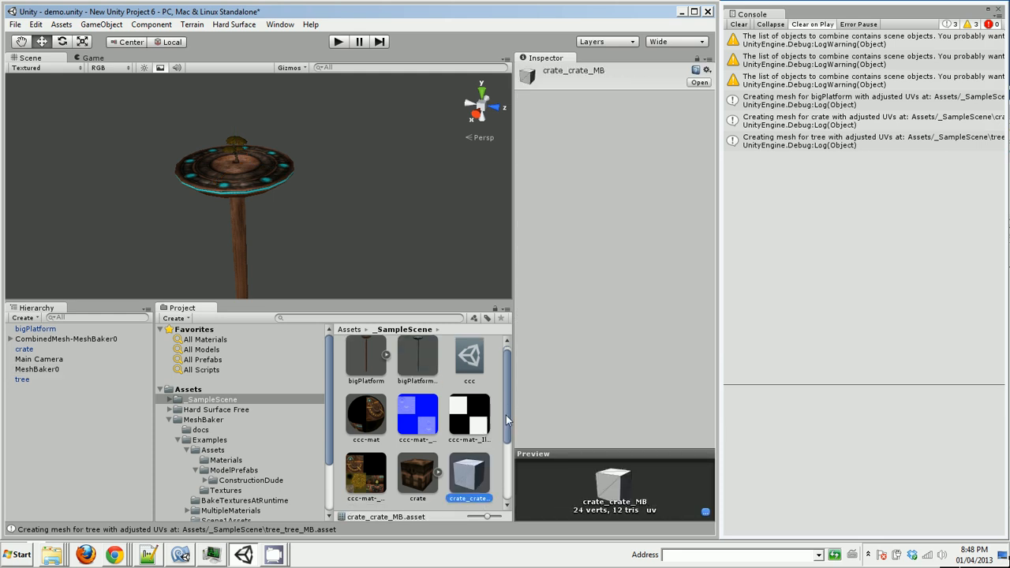
drag(506, 416, 506, 469)
click(413, 472)
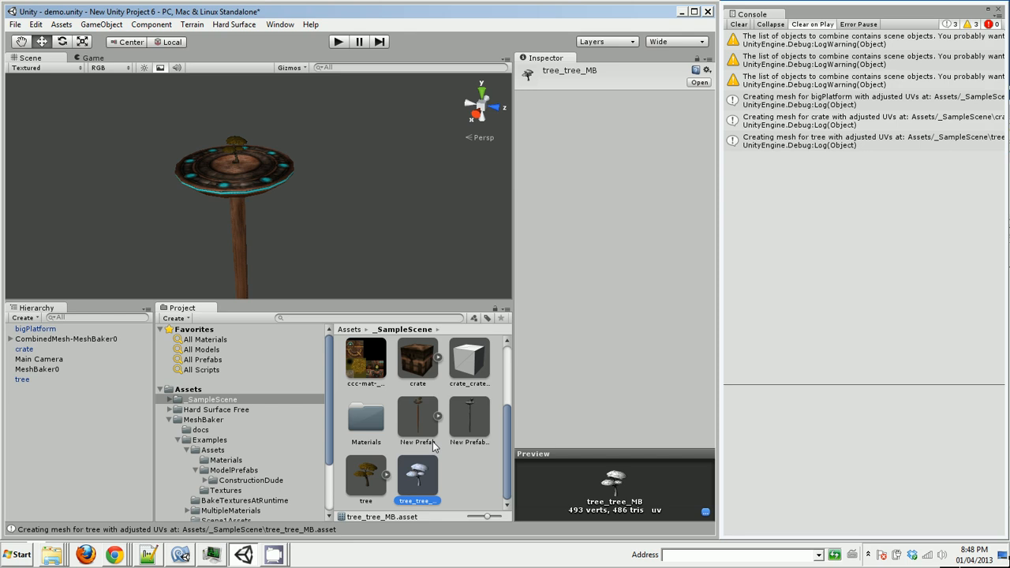
Add the baked tree_tree_MB mesh to the scene and assign ccc-mat as its material
mouse_move(508, 474)
mouse_down()
mouse_move(513, 418)
mouse_move(512, 489)
mouse_up()
drag(423, 483, 38, 450)
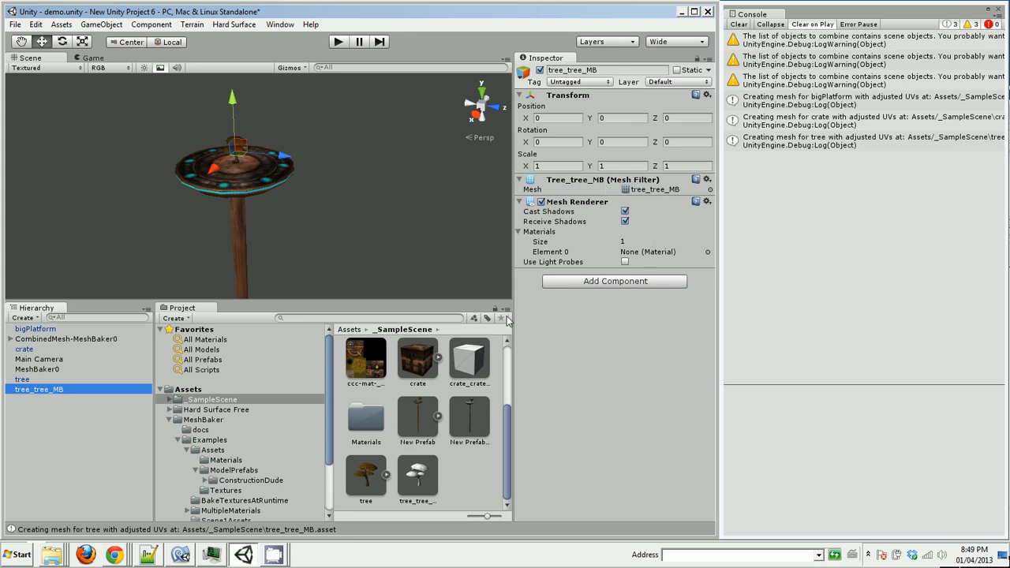
drag(510, 436, 517, 371)
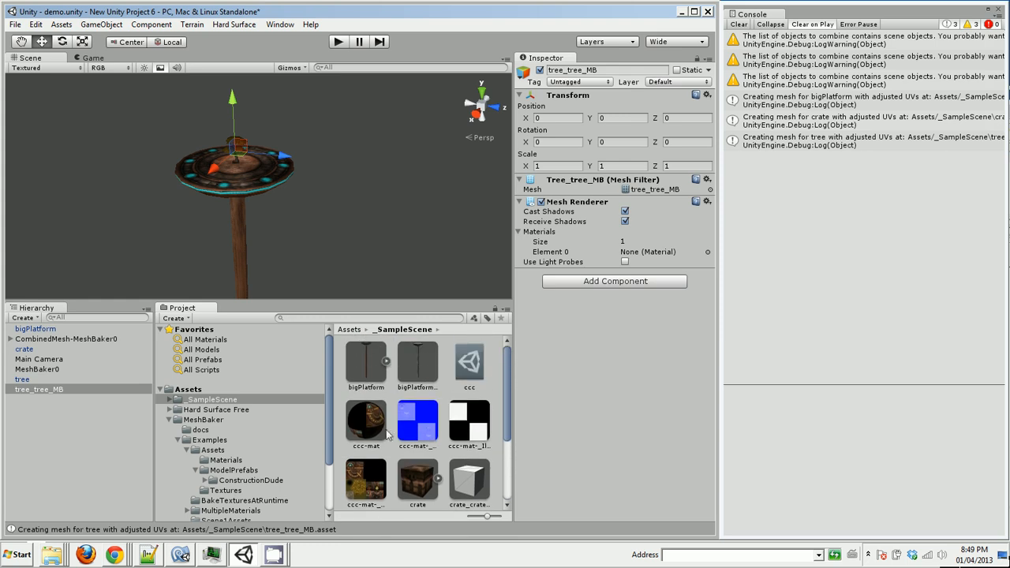
drag(367, 425, 649, 251)
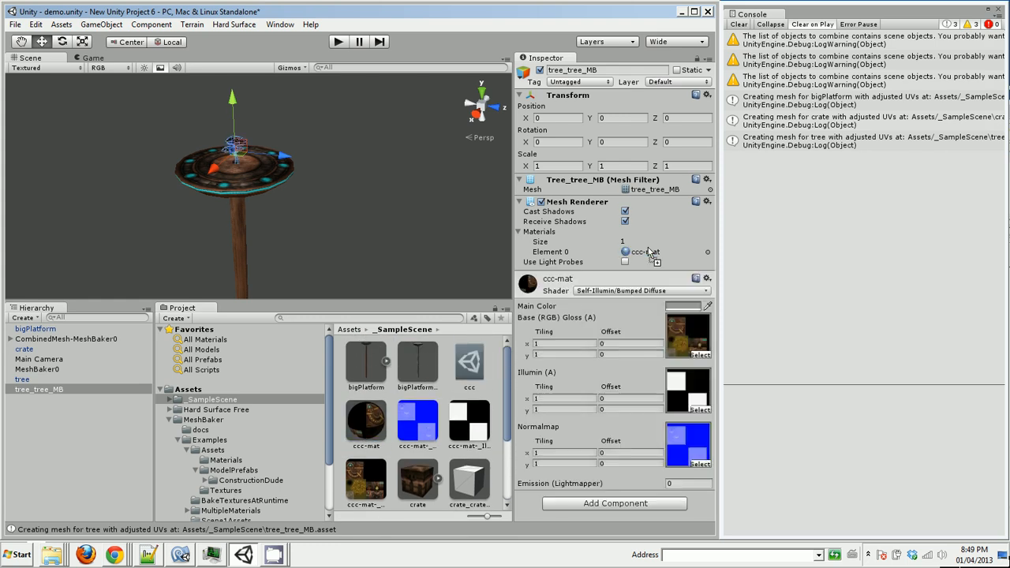
Move tree_tree_MB along the Z axis to about 38.57, clear of the platform, and deselect it
drag(295, 157, 419, 157)
click(387, 221)
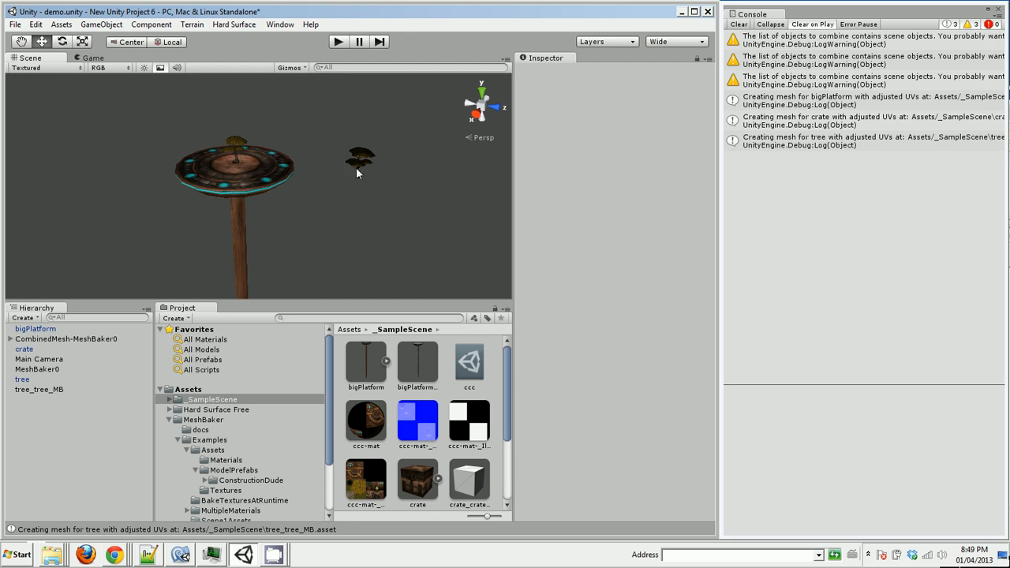
Compare the mesh and material of tree_tree_MB with those of the original tree object
click(54, 389)
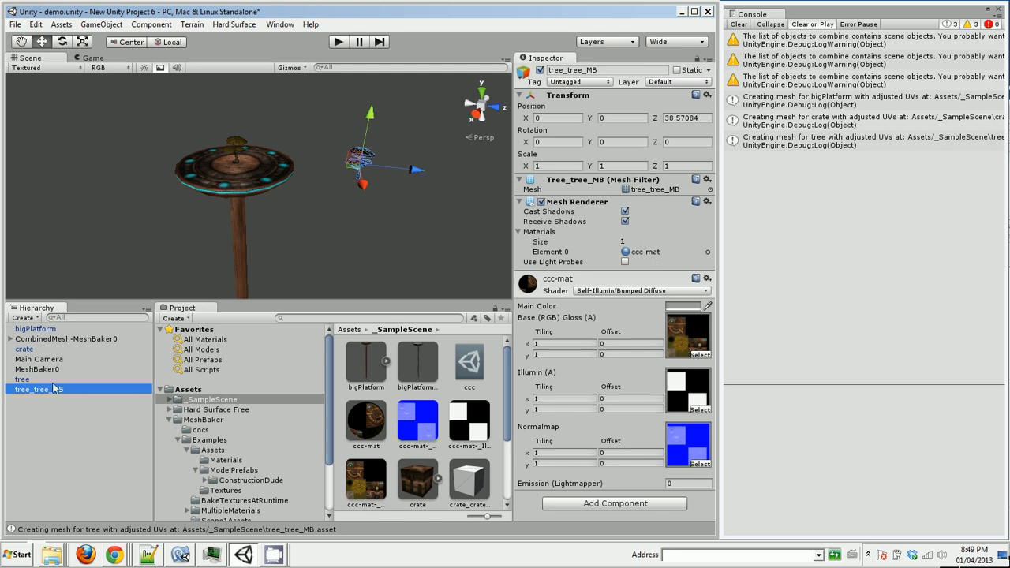
click(22, 380)
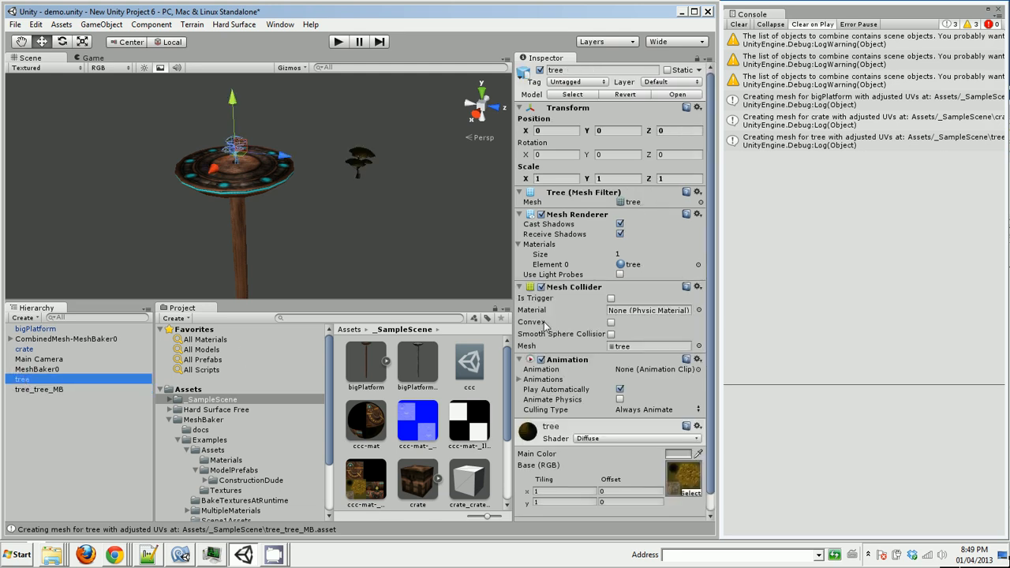
click(359, 164)
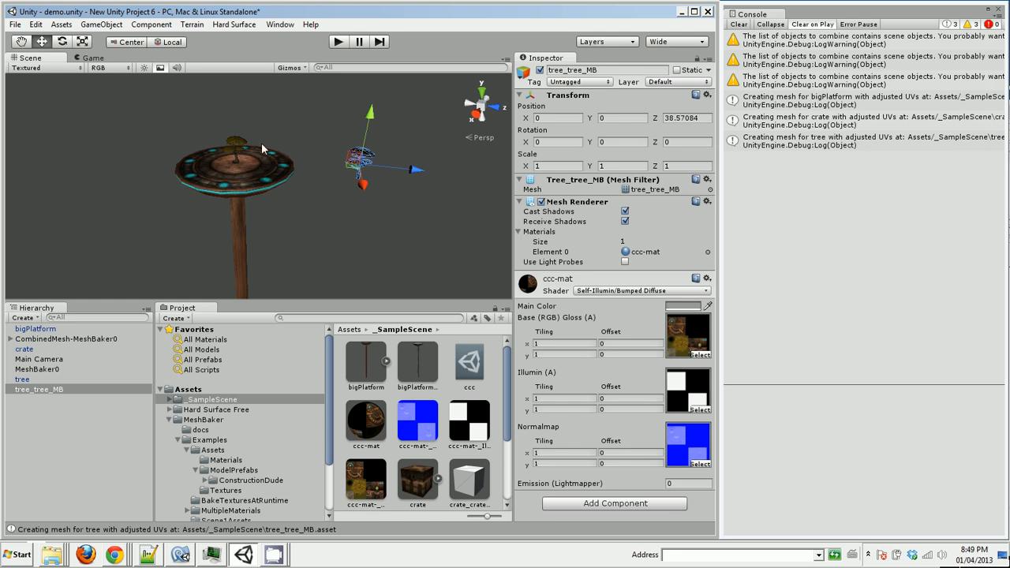
click(359, 223)
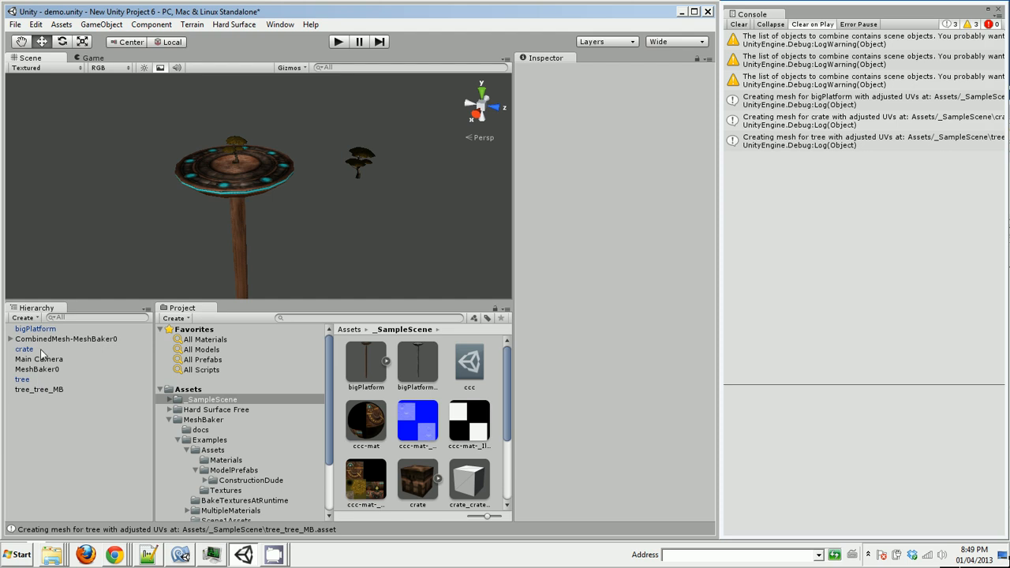
Duplicate the crate model asset in the _SampleScene folder and add the copy, crate 1, to the scene
drag(506, 419, 514, 495)
click(424, 363)
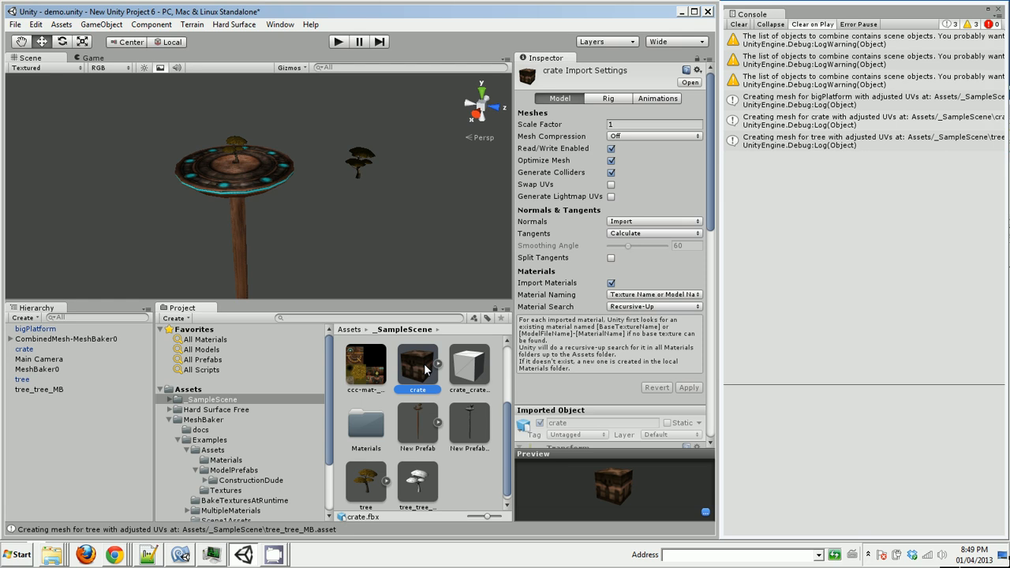
key(ctrl+d)
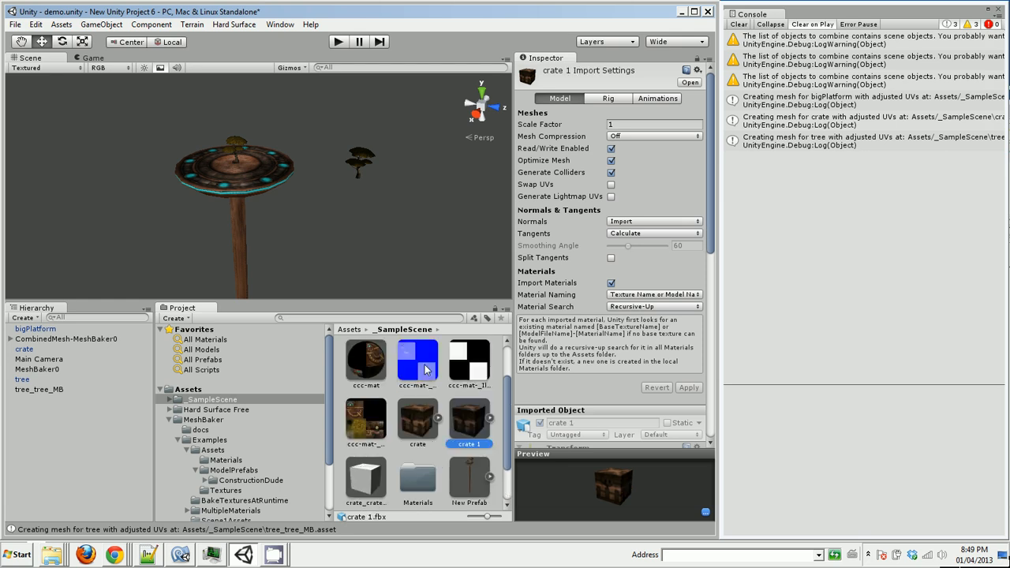
scroll(506, 436, down, 1)
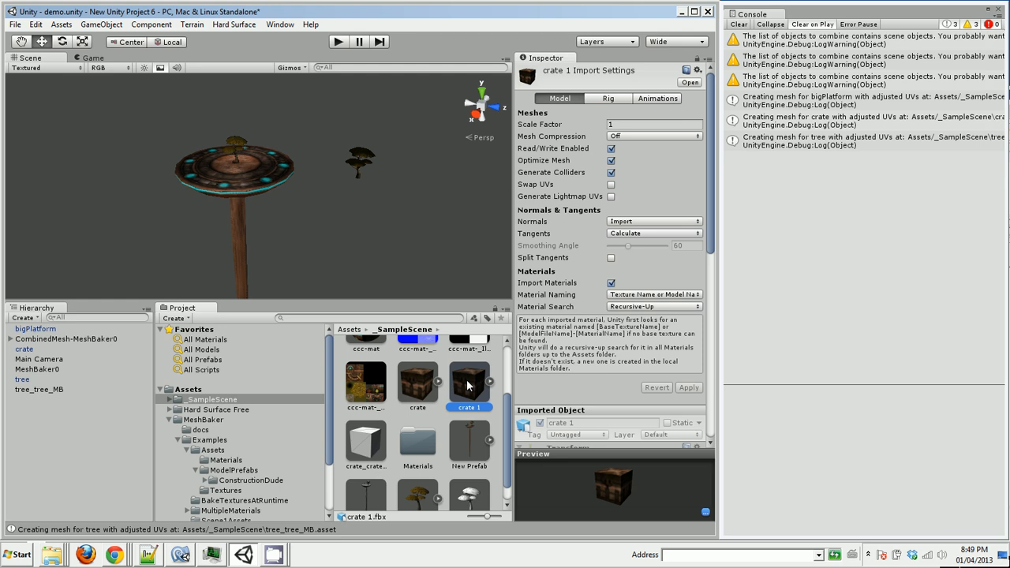
drag(332, 401, 332, 434)
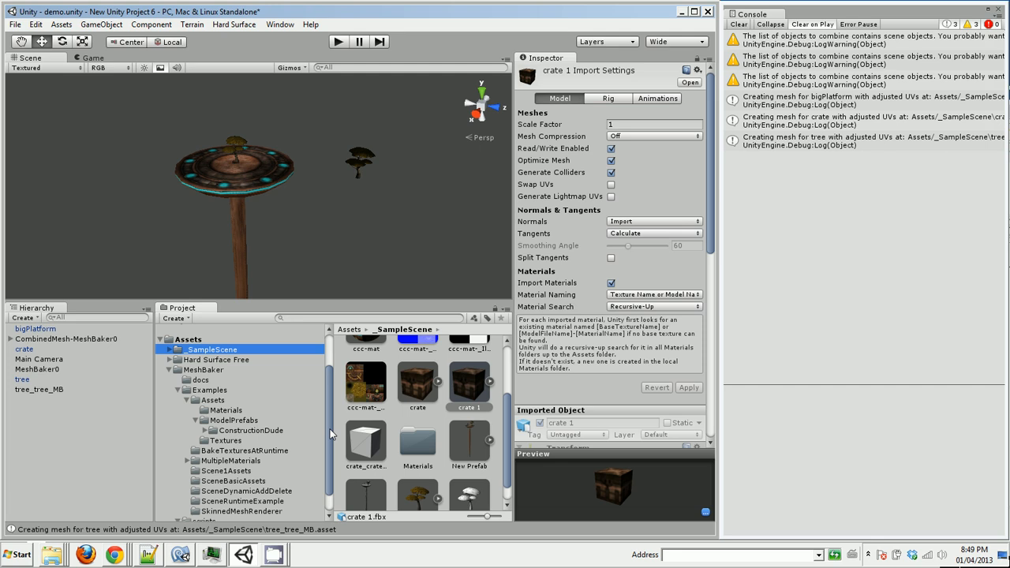
click(489, 384)
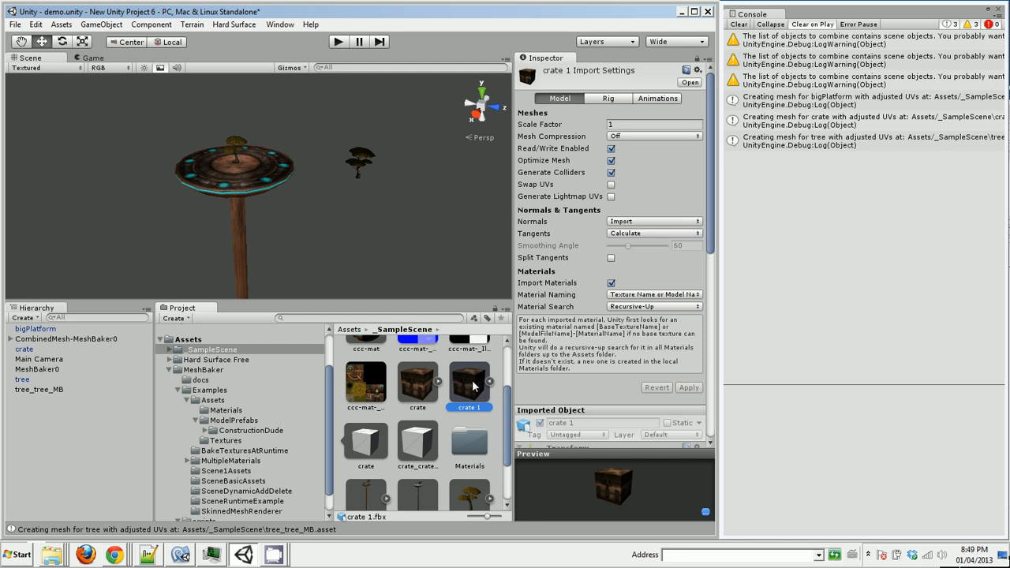
drag(474, 385, 66, 436)
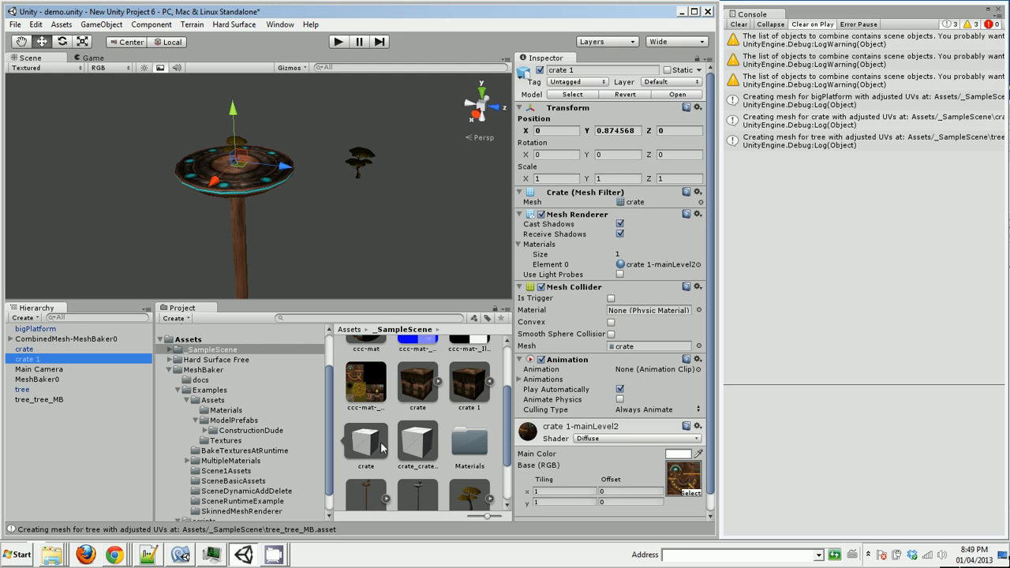
drag(367, 444, 643, 206)
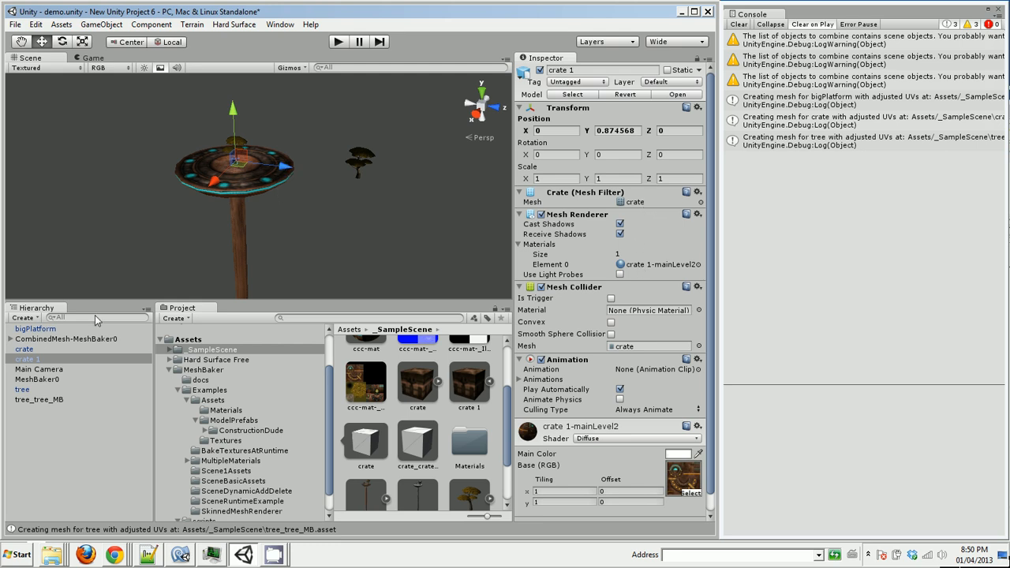
Set the two crates apart, moving crate 1 to about Z -4.73 and the original crate to about Y 1.55, Z -0.83
double_click(26, 360)
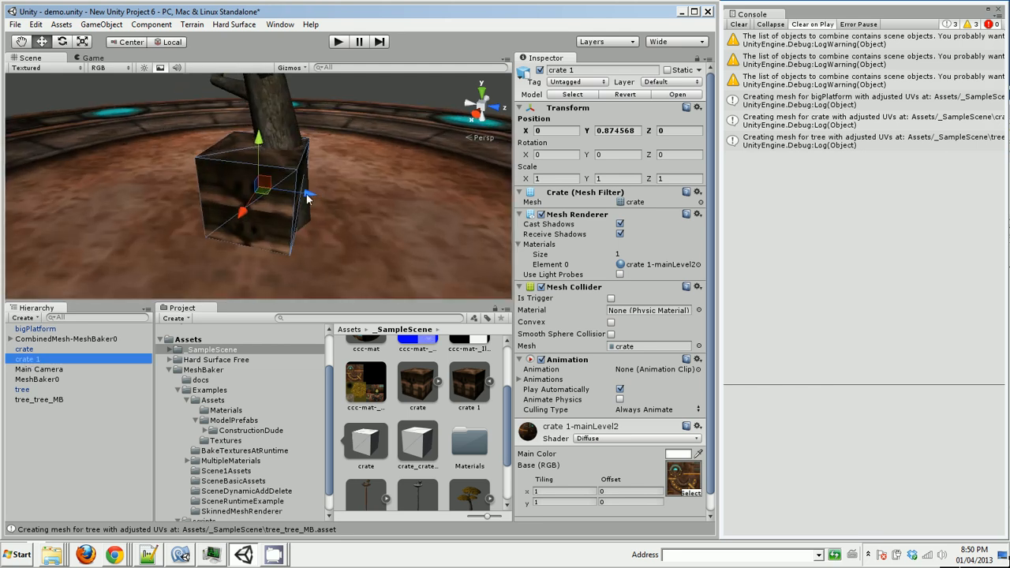
drag(259, 198, 130, 182)
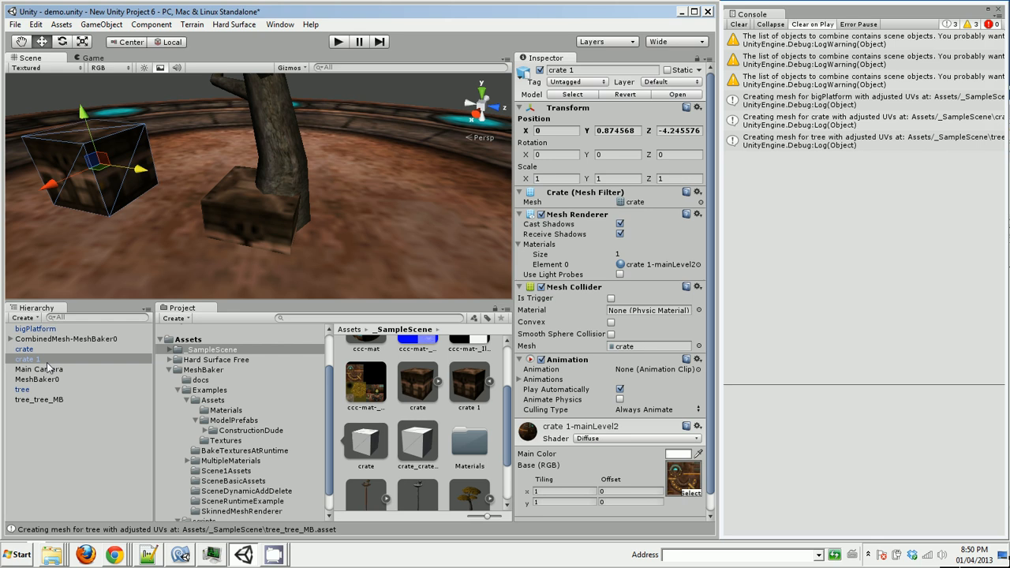
click(30, 350)
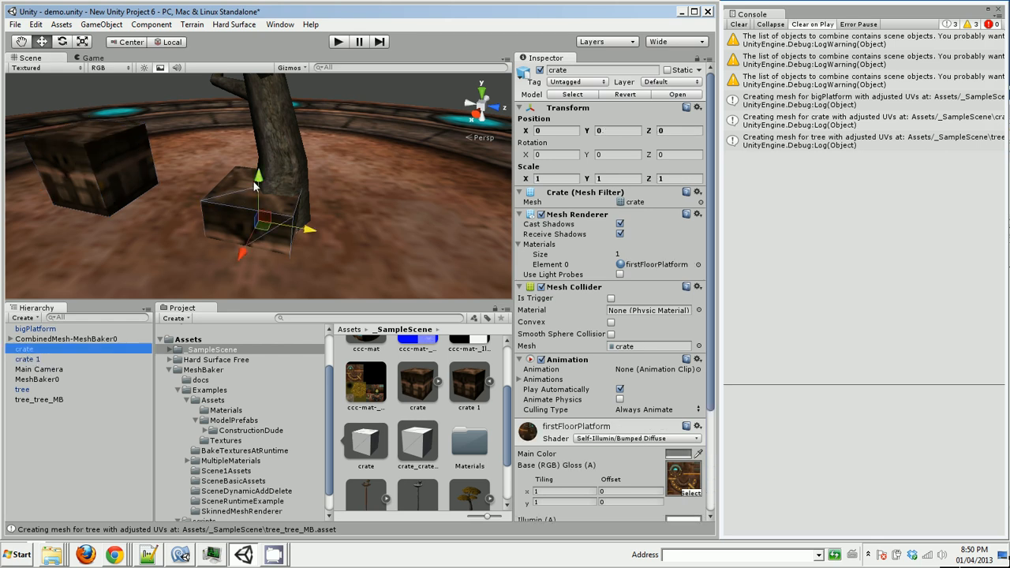
drag(255, 184, 249, 128)
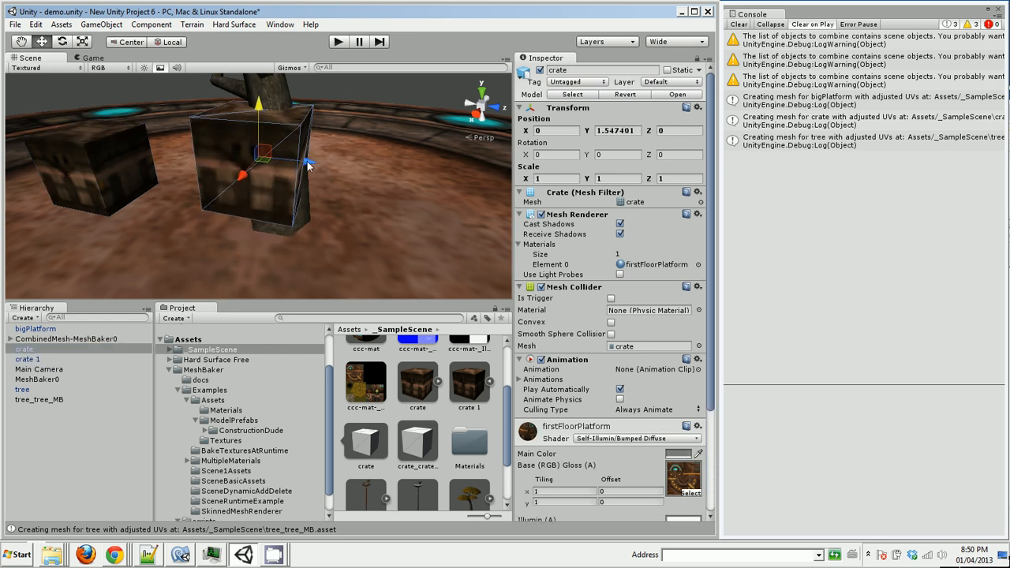
drag(308, 165, 237, 169)
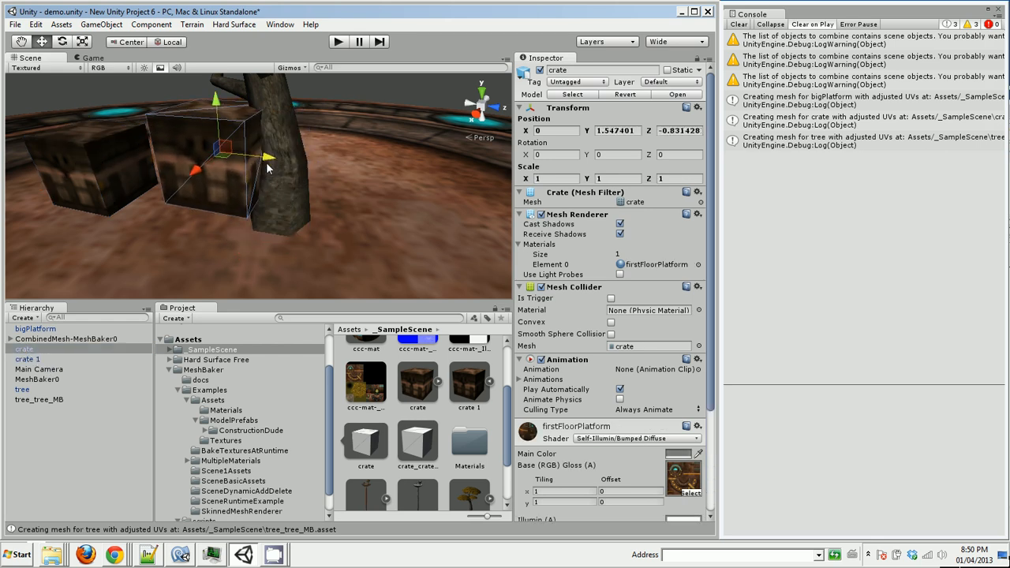
click(114, 175)
drag(142, 176, 126, 167)
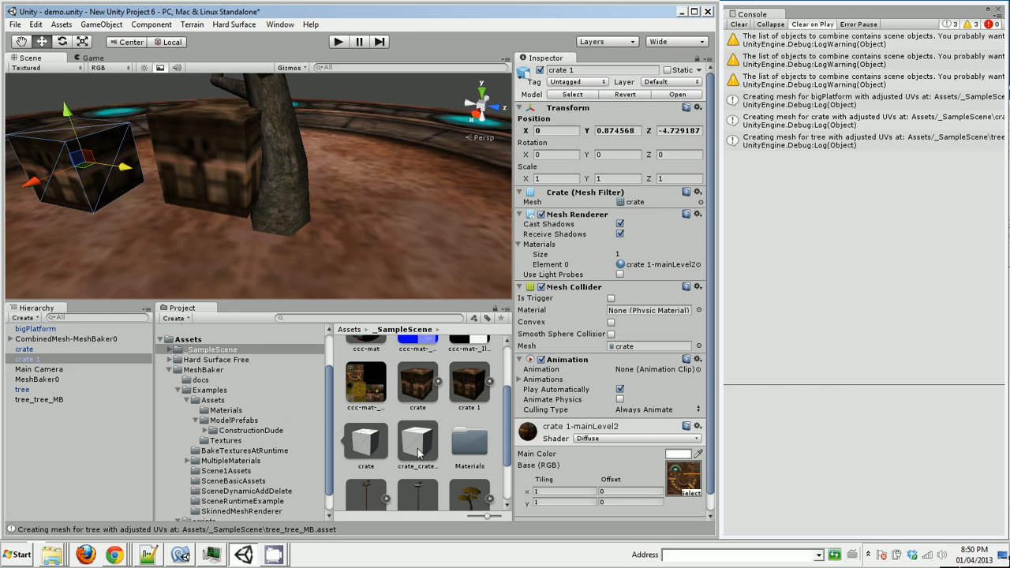
Assign the crate_crate_MB mesh and the ccc-mat material to crate 1, and raise it to about Y 1.5
drag(414, 448, 637, 205)
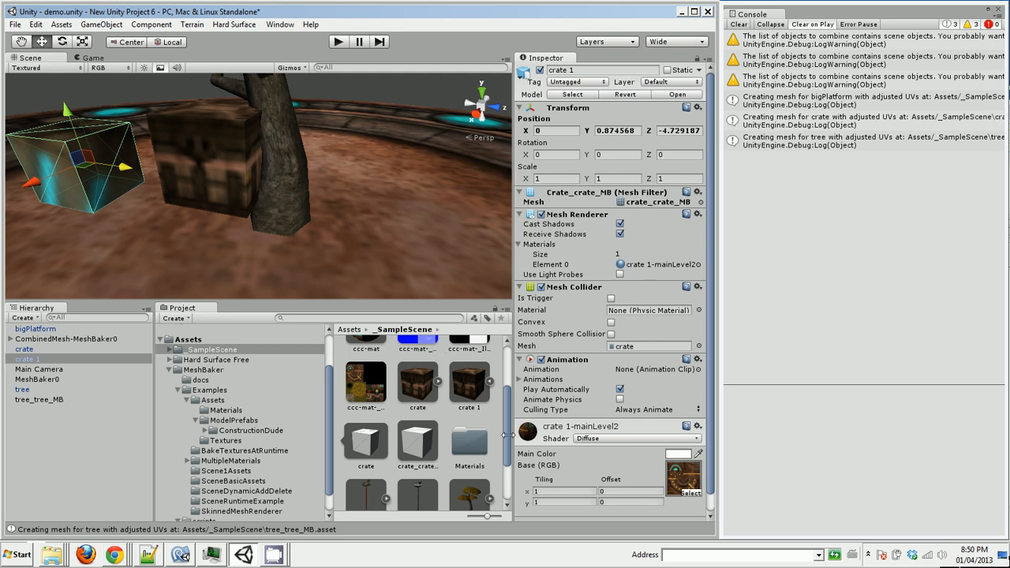
drag(506, 434, 504, 380)
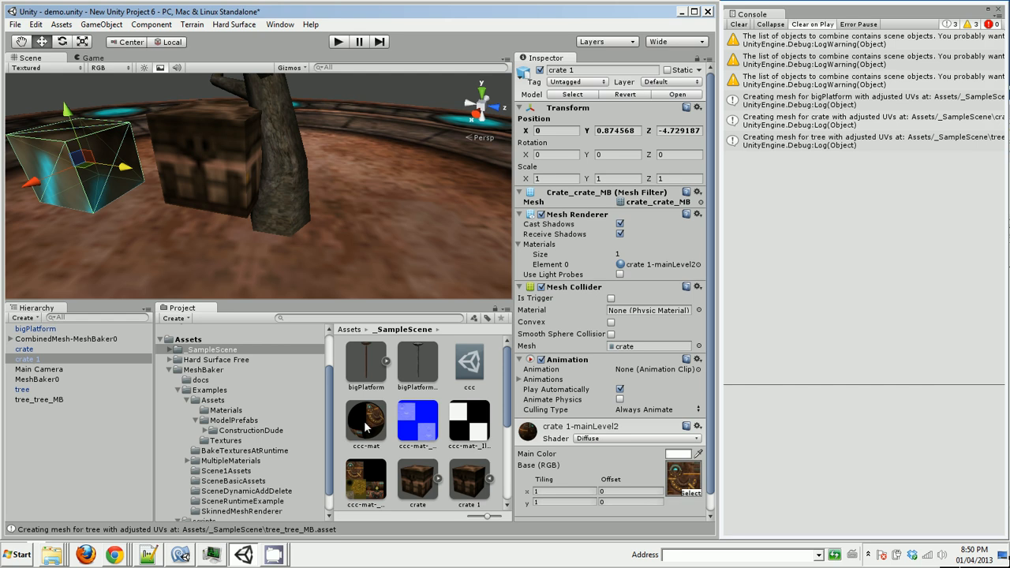
drag(365, 424, 653, 270)
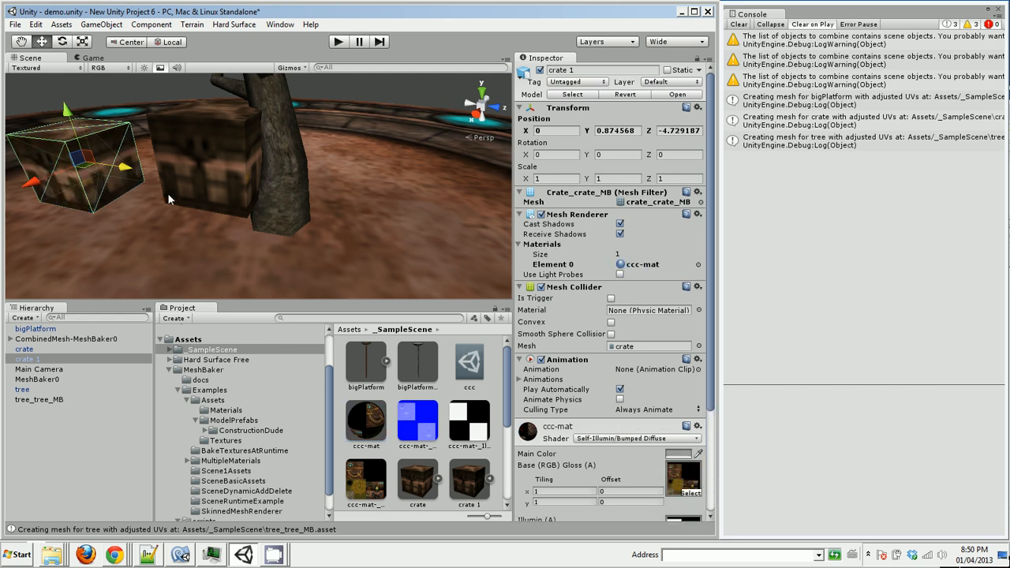
drag(72, 123, 61, 96)
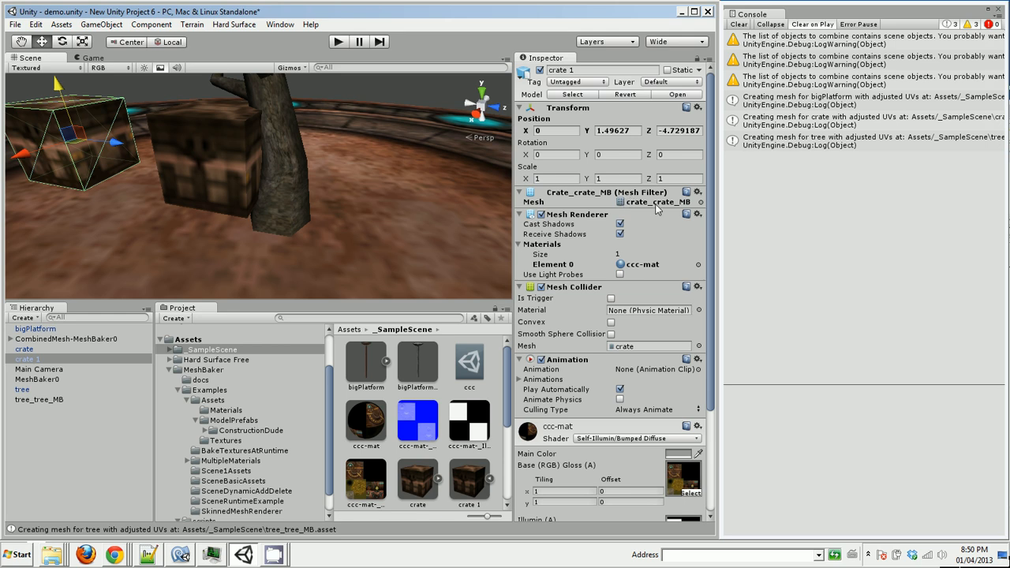
Frame the bigPlatform object in the scene and duplicate the bigPlatform model asset in the _SampleScene folder
click(35, 328)
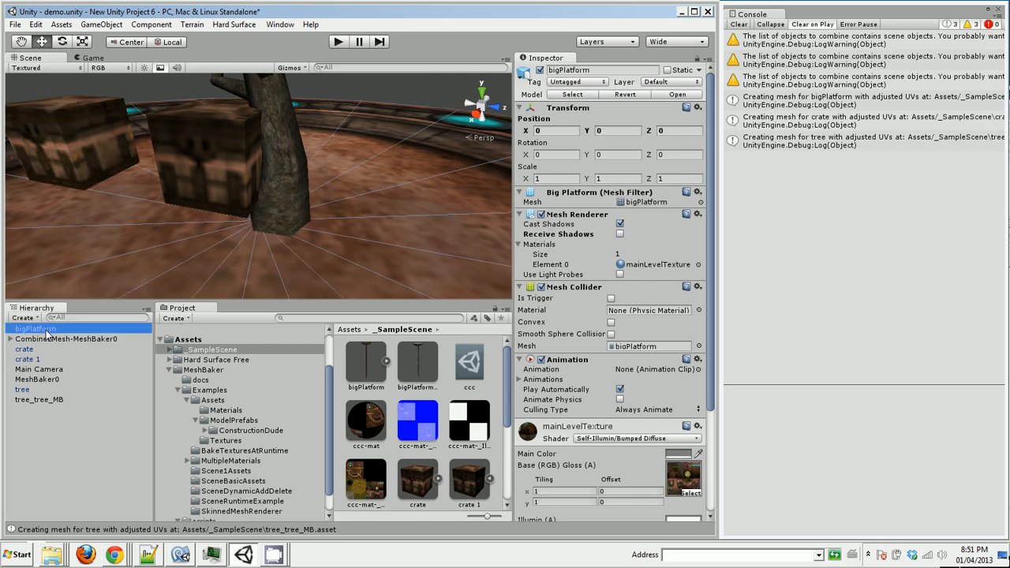
key(f)
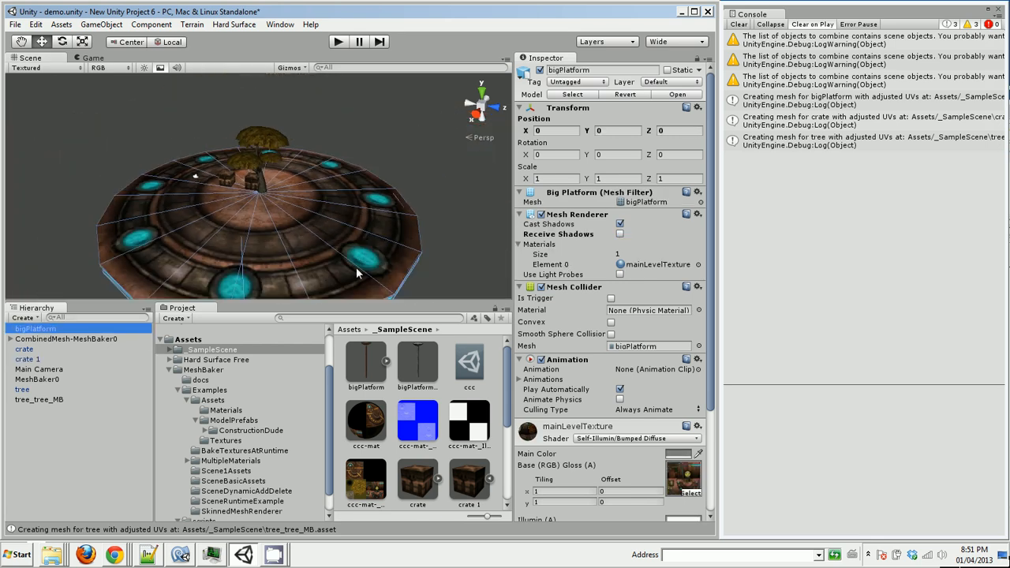
click(362, 363)
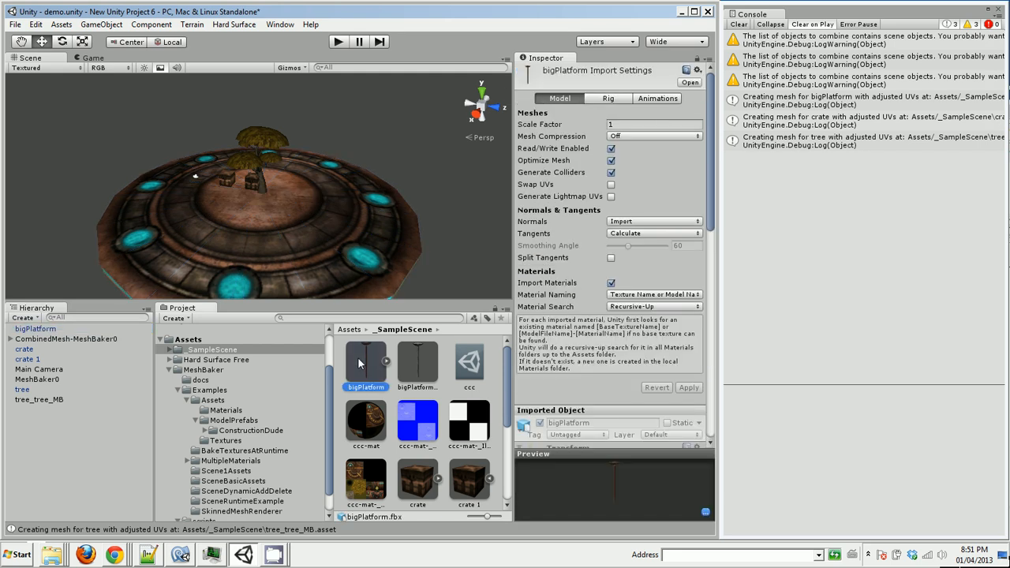
key(ctrl+d)
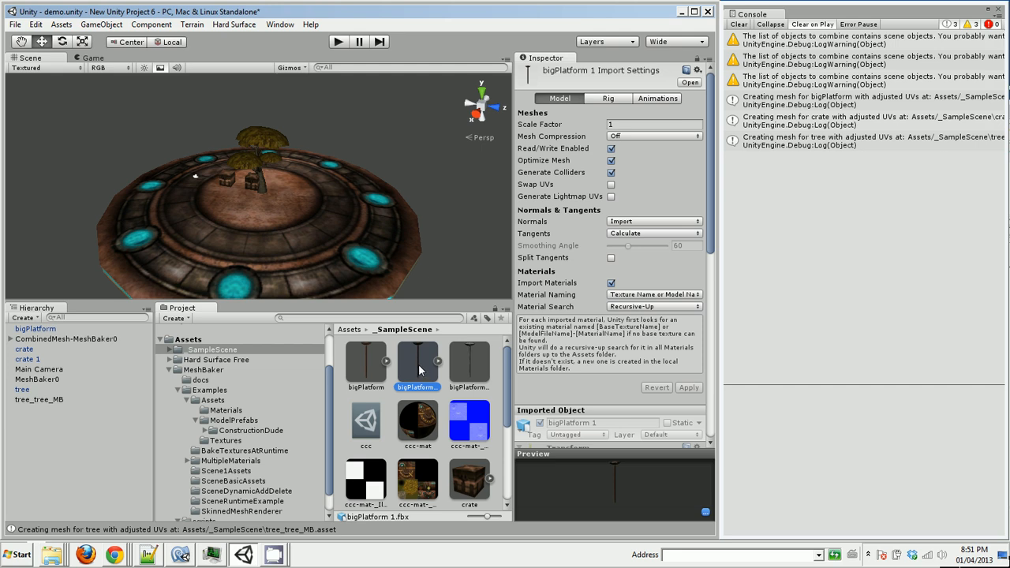
Add the bigPlatform 1 model to the scene with the baked bigPlatform mesh and ccc-mat as its material
drag(419, 369, 63, 434)
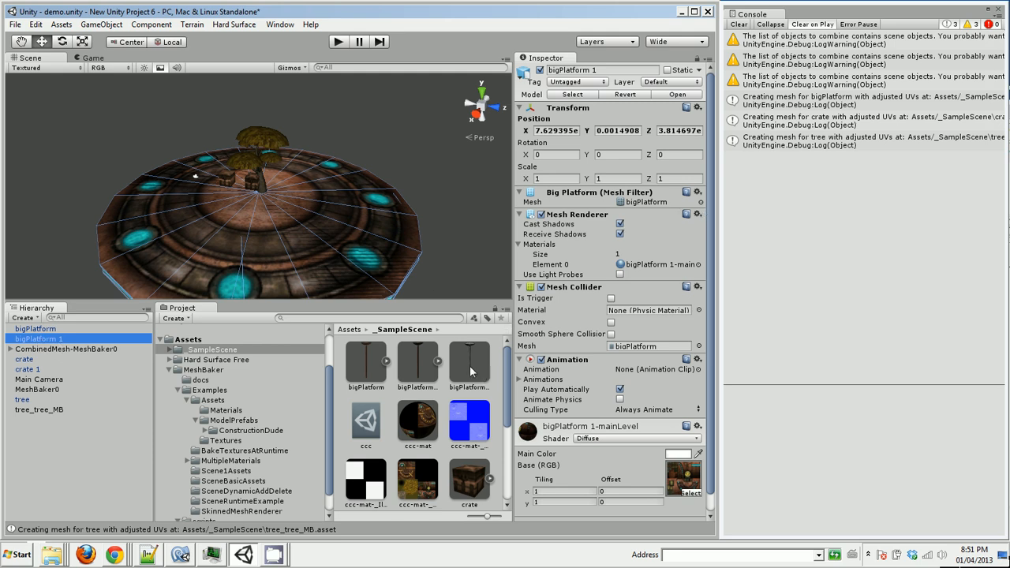
drag(467, 365, 654, 203)
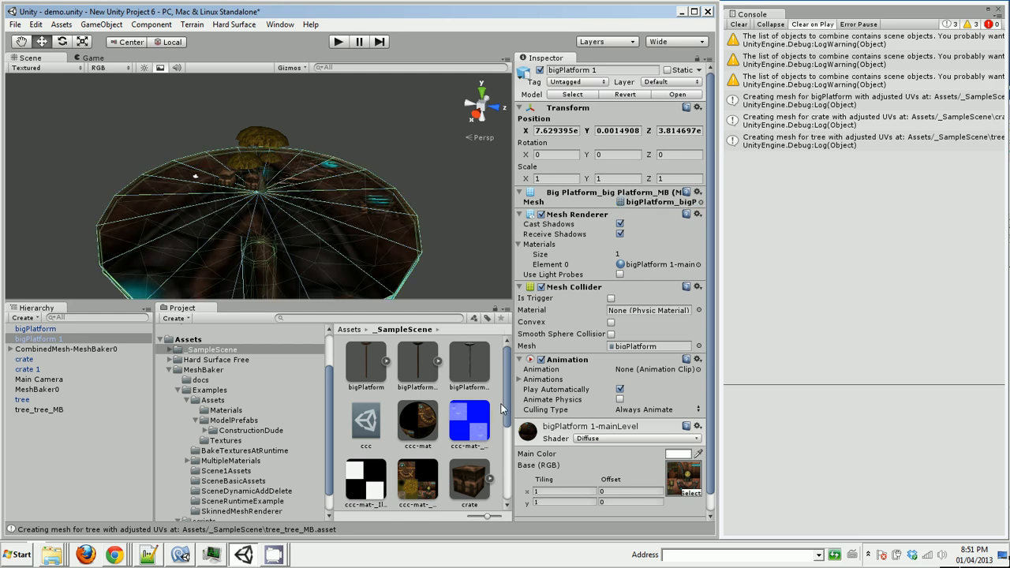
drag(417, 423, 667, 271)
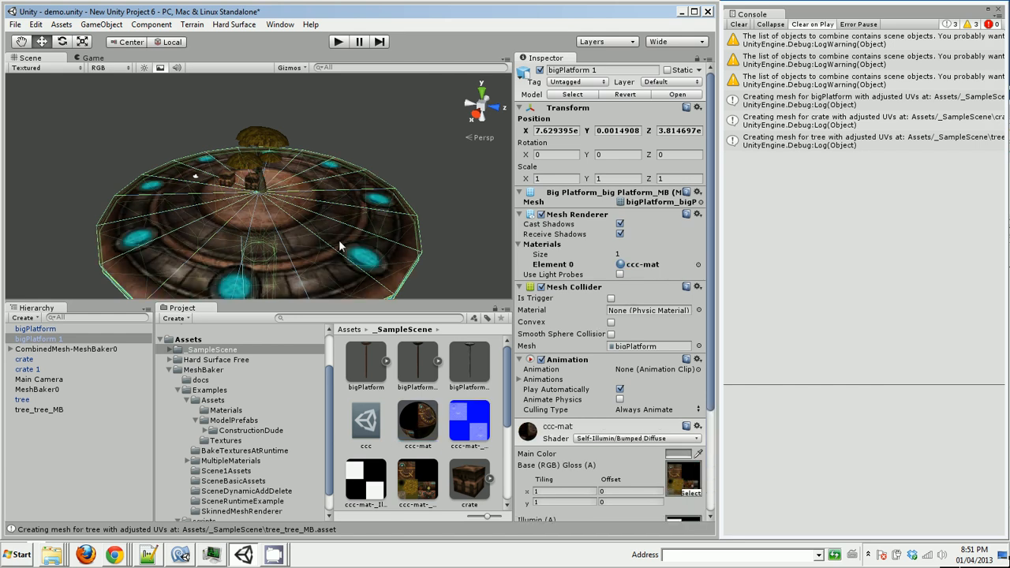
Move bigPlatform 1 along the Z axis to about -50.74, beside the original platform, and reselect it
click(57, 341)
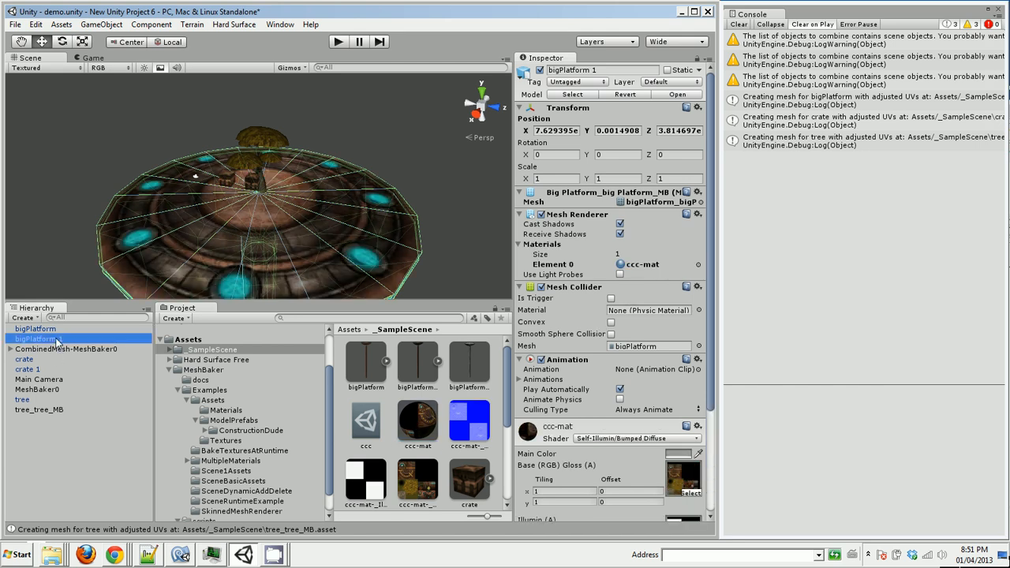
key(f)
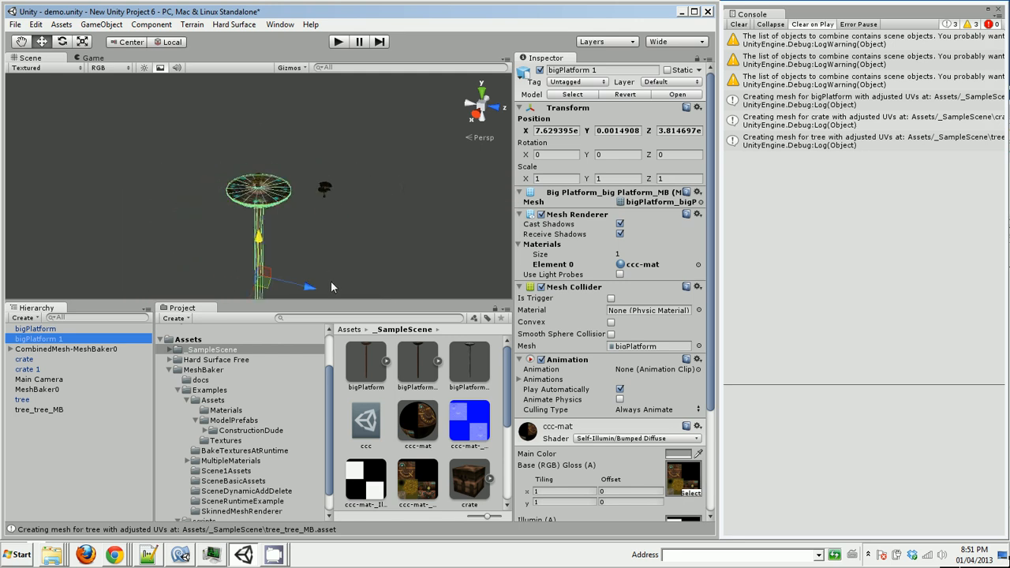
drag(308, 287, 247, 274)
click(318, 257)
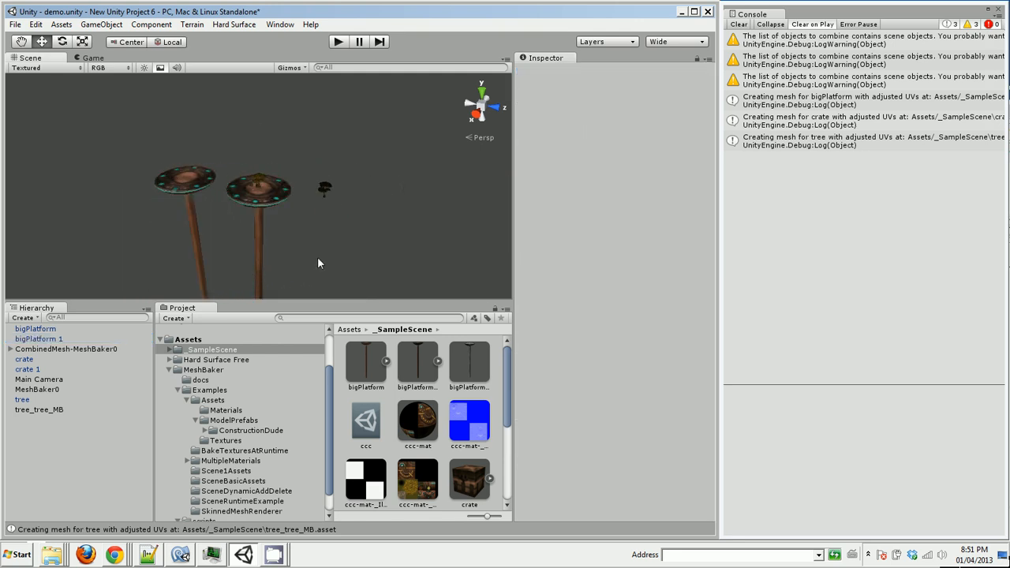
click(41, 341)
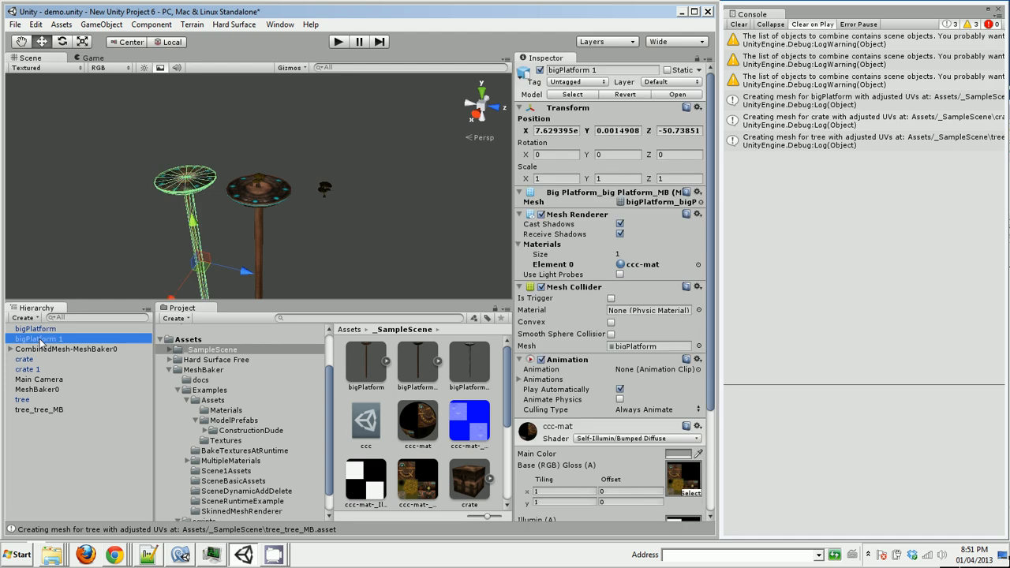